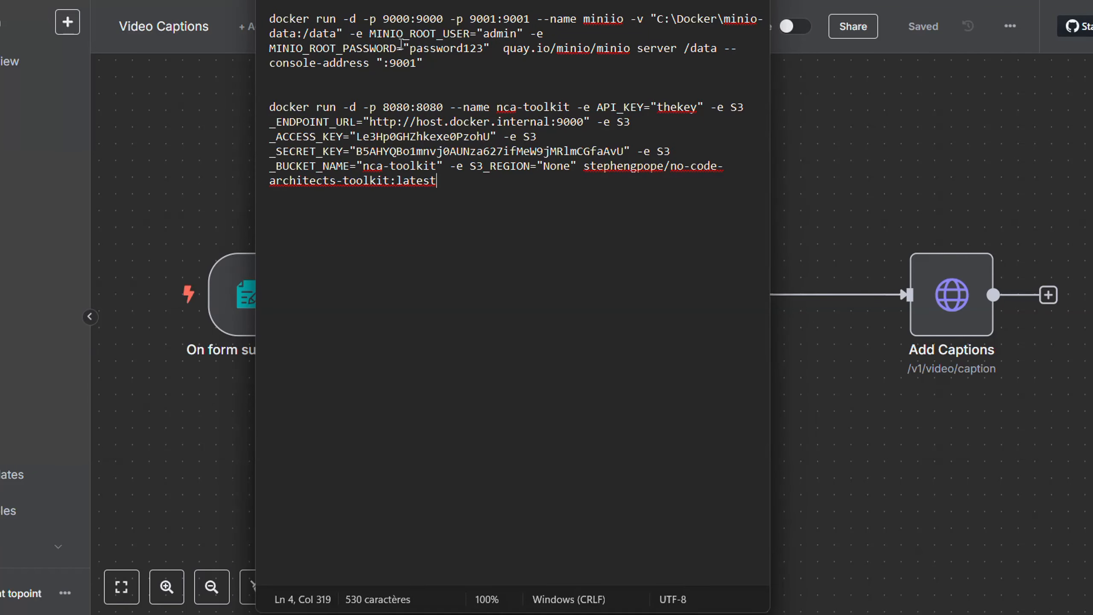
Step: Review the full docker run command for the MinIO container in the text notes
left_click_drag(269, 19, 484, 215)
left_click(485, 221)
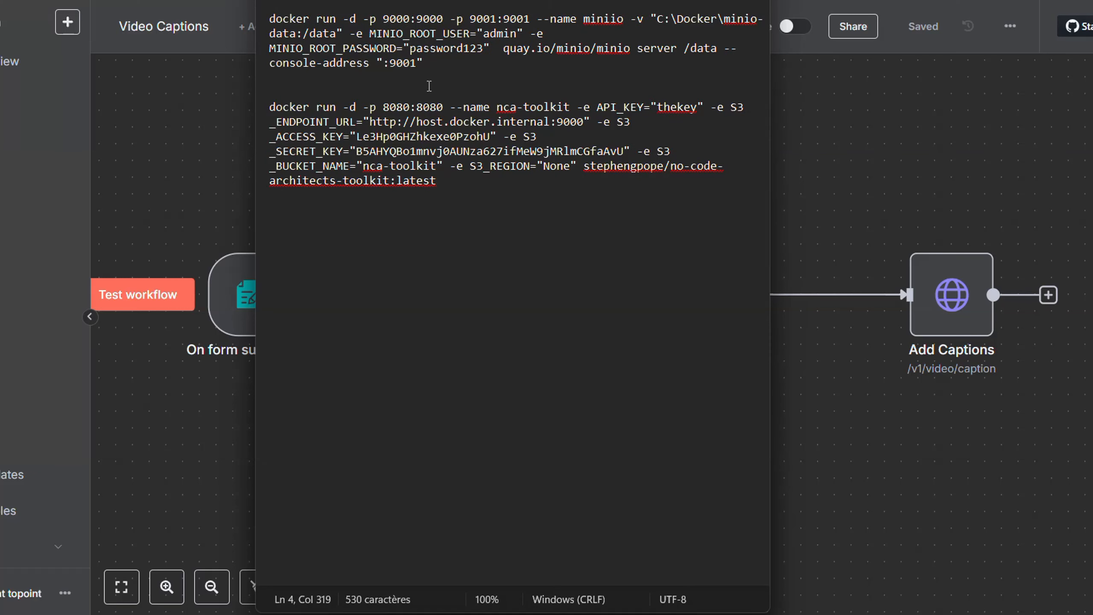
triple_click(438, 67)
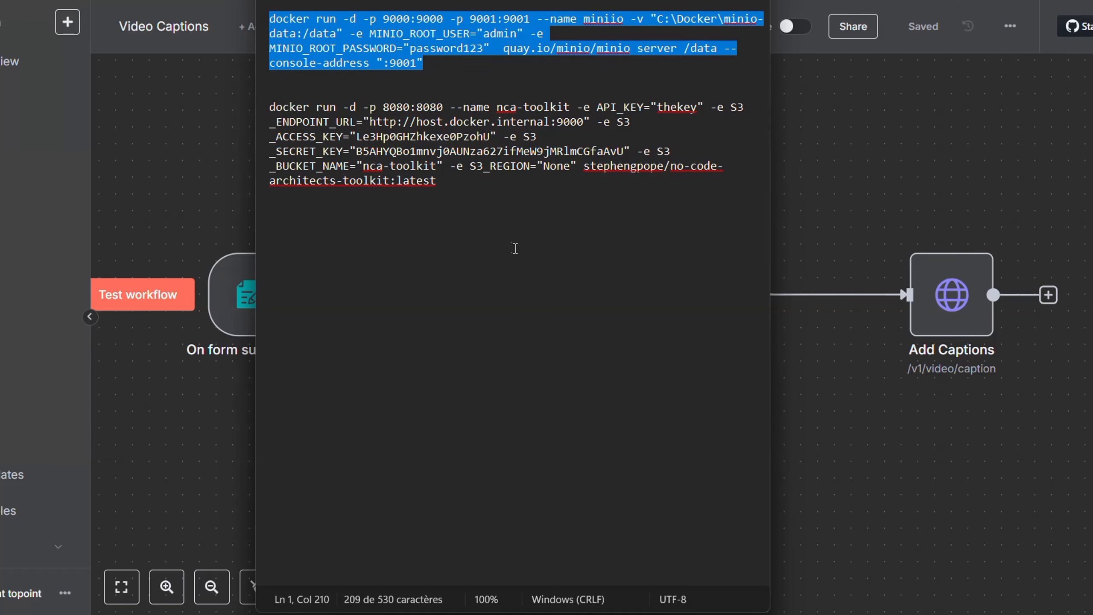
left_click(439, 64)
left_click(501, 213)
left_click_drag(435, 67, 271, 18)
left_click(440, 73)
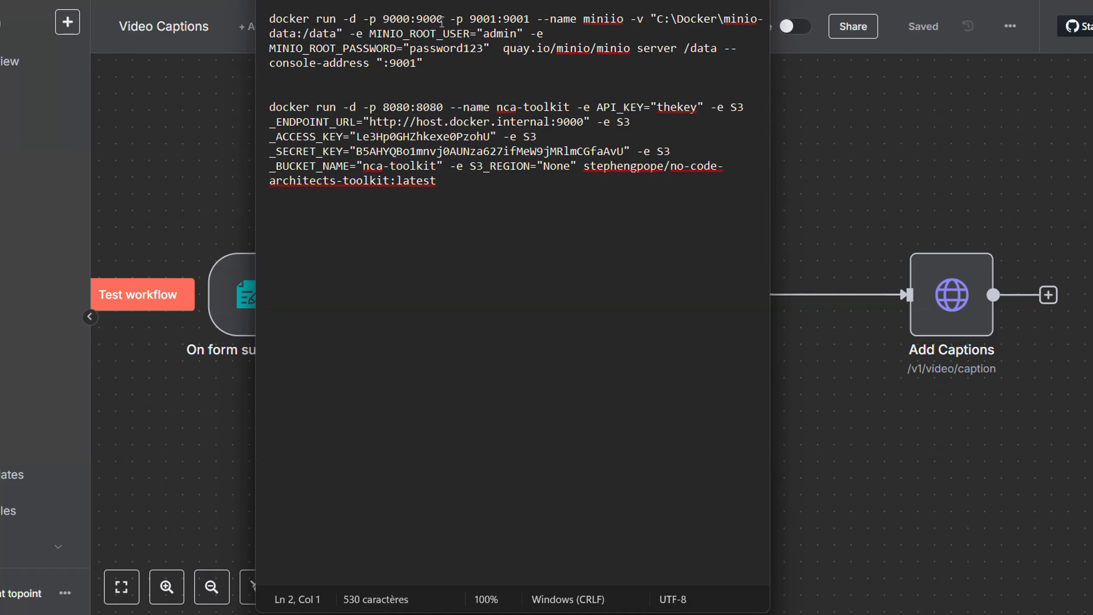
Step: Highlight the 9000:9000 and 9001:9001 port mappings in the MinIO command and locate its data volume path
left_click_drag(445, 20, 371, 19)
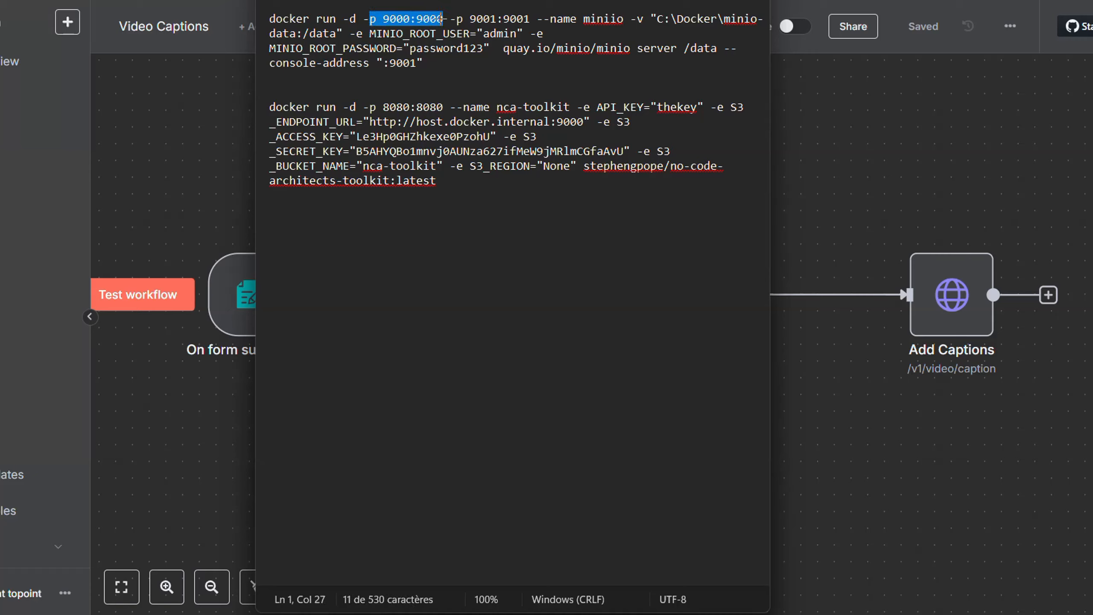
left_click_drag(471, 19, 532, 18)
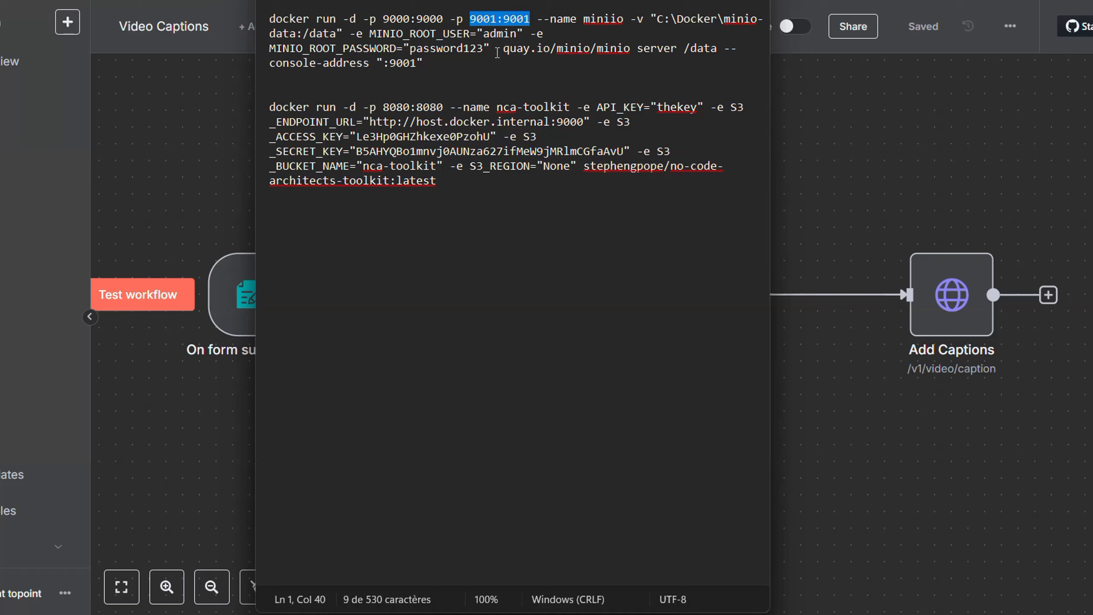
left_click(337, 34)
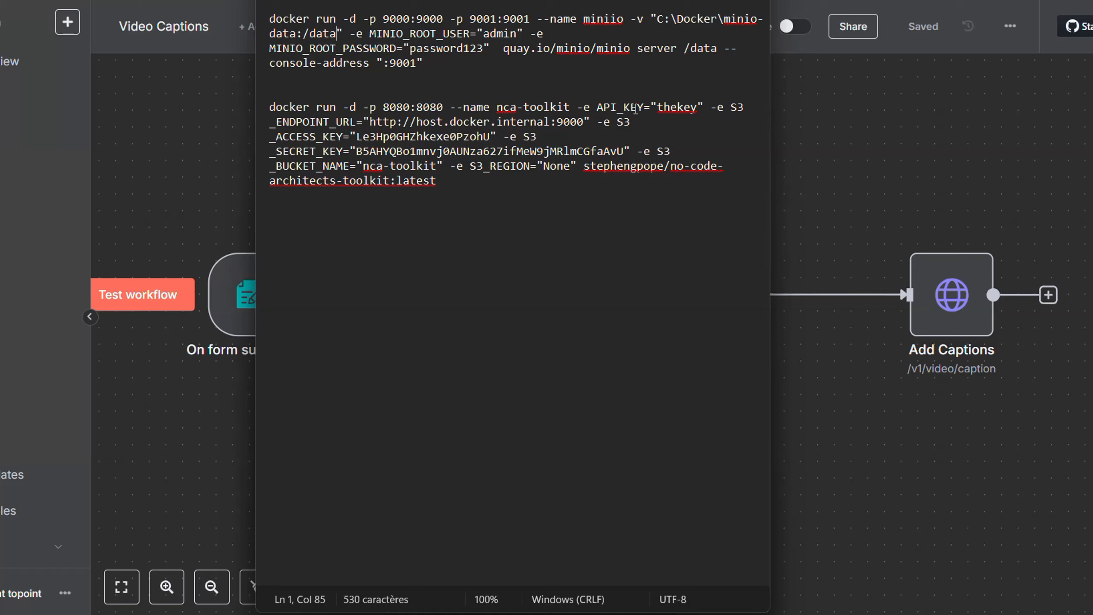
Step: Highlight the API_KEY variable and its value in the nca-toolkit docker run command
left_click(619, 107)
key("ctrl+shift+Left")
left_click_drag(658, 106, 698, 104)
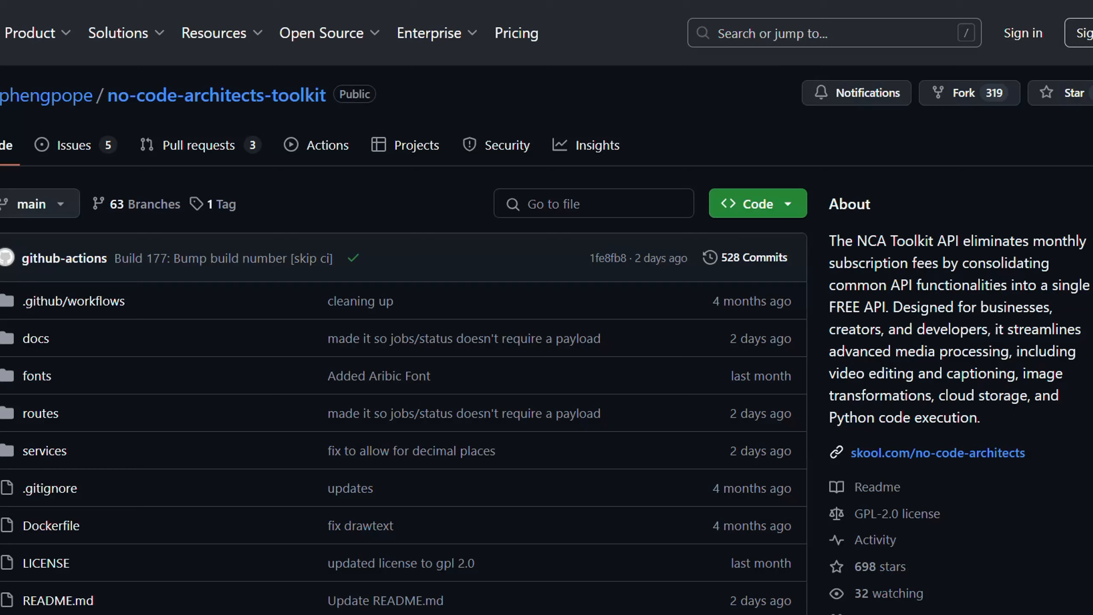
Step: Find the S3-compatible storage variables in the no-code-architects-toolkit README and compare S3_ENDPOINT_URL with the docker command
scroll(162, 329, "down", 15)
scroll(163, 329, "down", 20)
scroll(102, 253, "down", 2)
left_click_drag(18, 89, 138, 93)
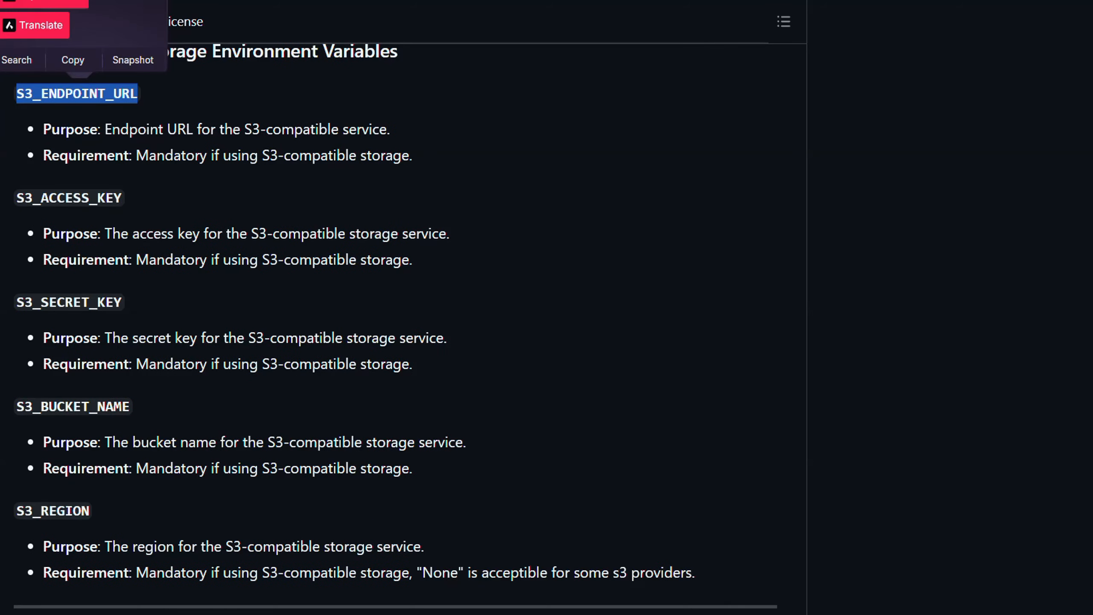
key("alt+Tab")
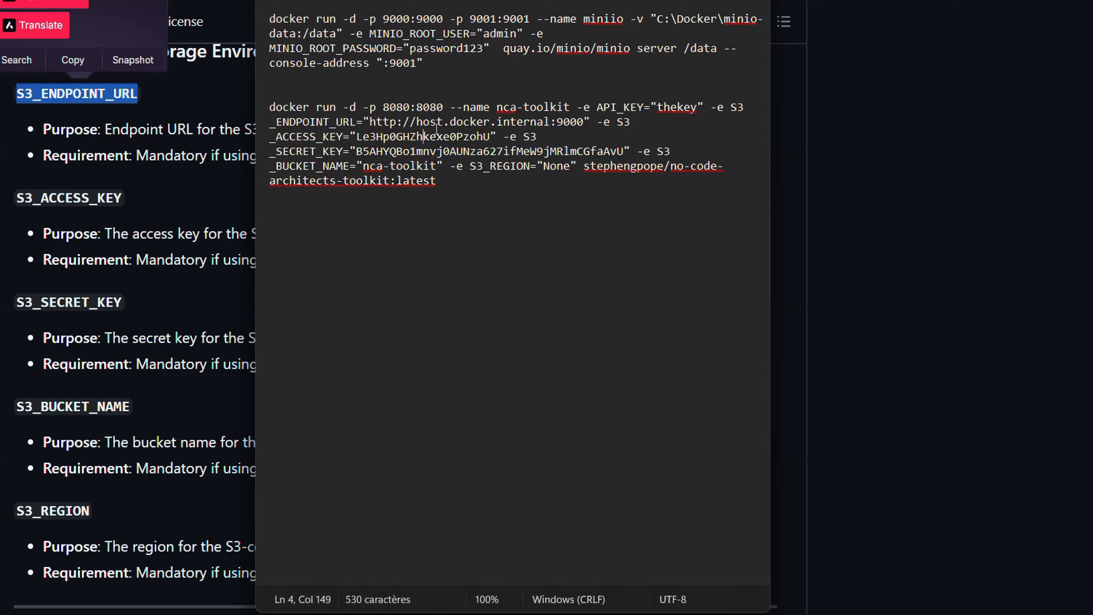
left_click(493, 123)
left_click(220, 187)
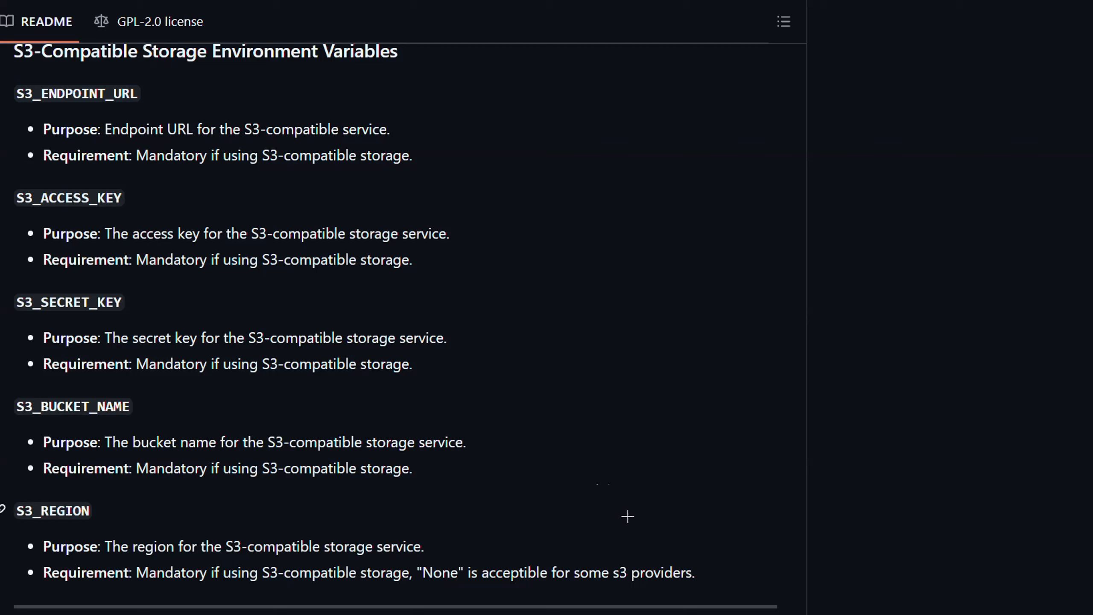
Step: Review the executed MinIO and nca-toolkit docker run commands in the terminal, then minimize it
left_click(752, 614)
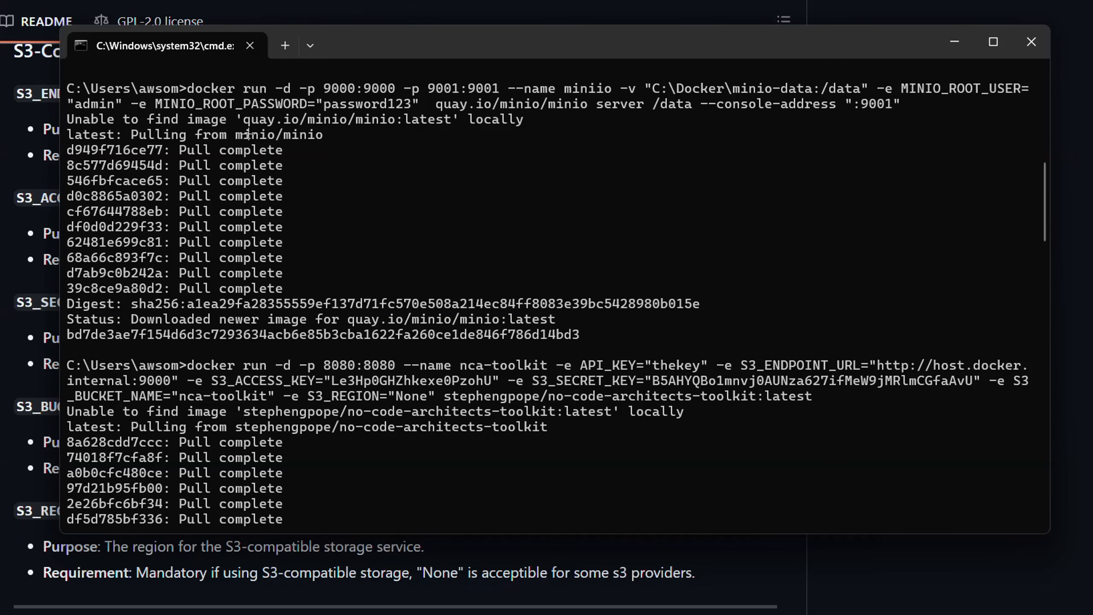
scroll(234, 131, "up", 1)
scroll(236, 151, "down", 1)
left_click_drag(407, 140, 185, 90)
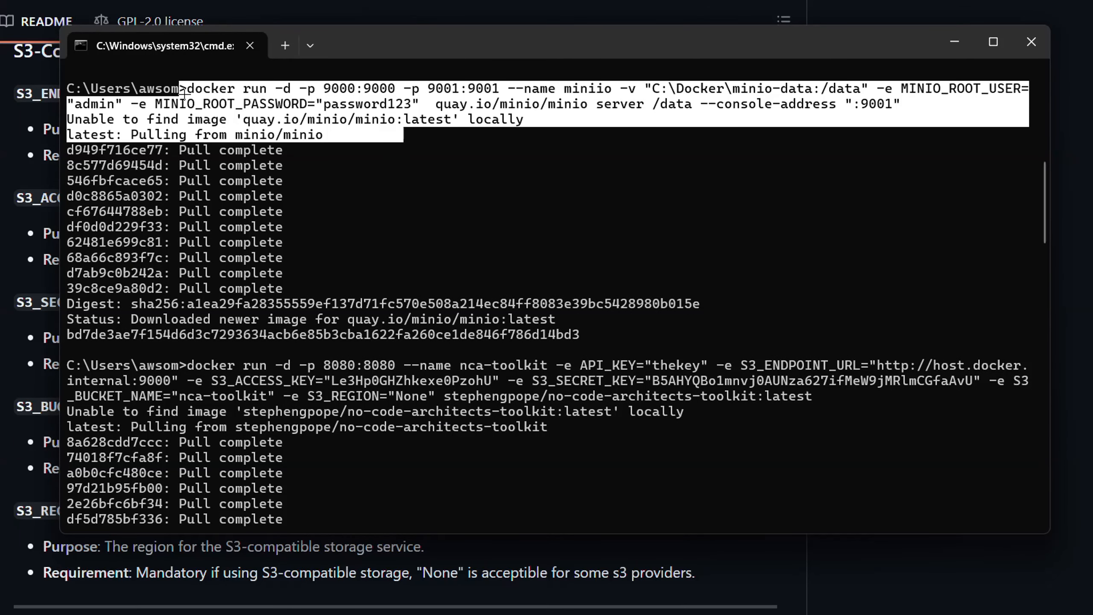
left_click(375, 173)
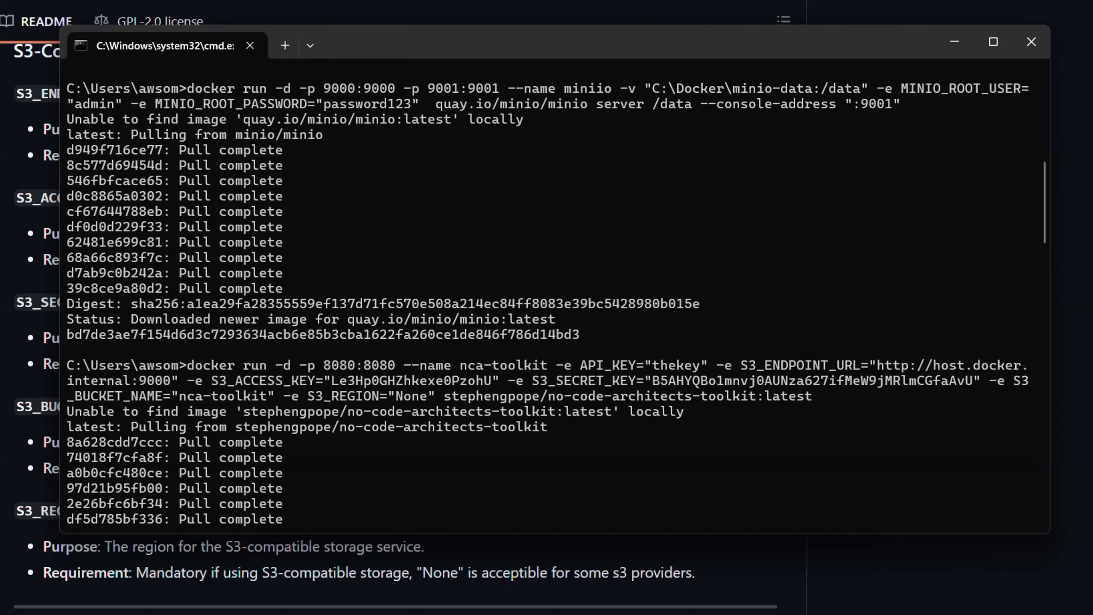
left_click(955, 42)
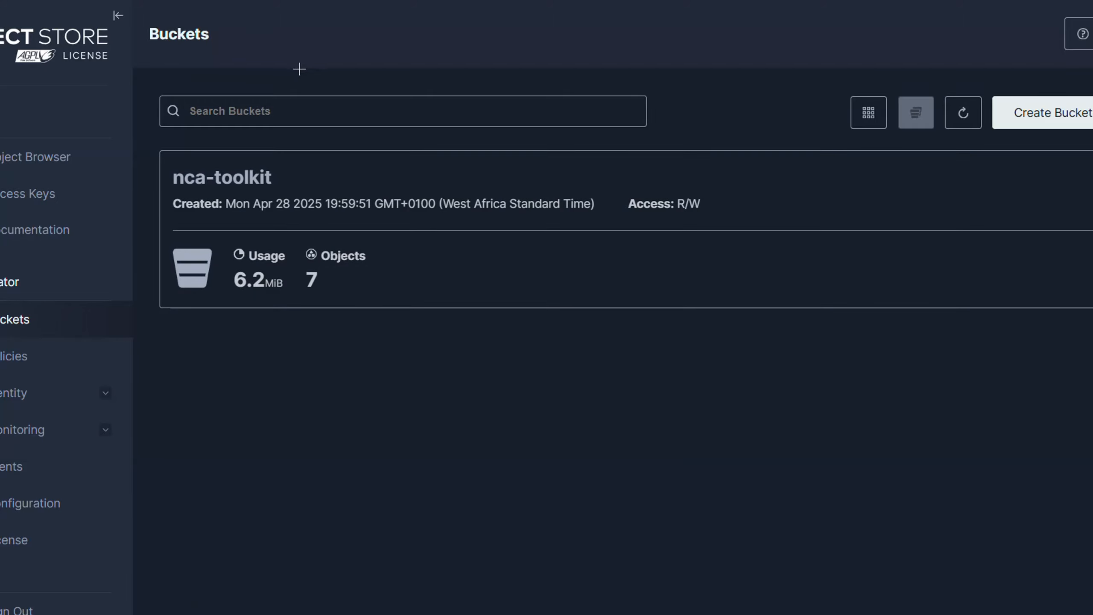
Step: Check the docker notes, then examine MinIO's Create Bucket form and return to the bucket list
left_click(679, 614)
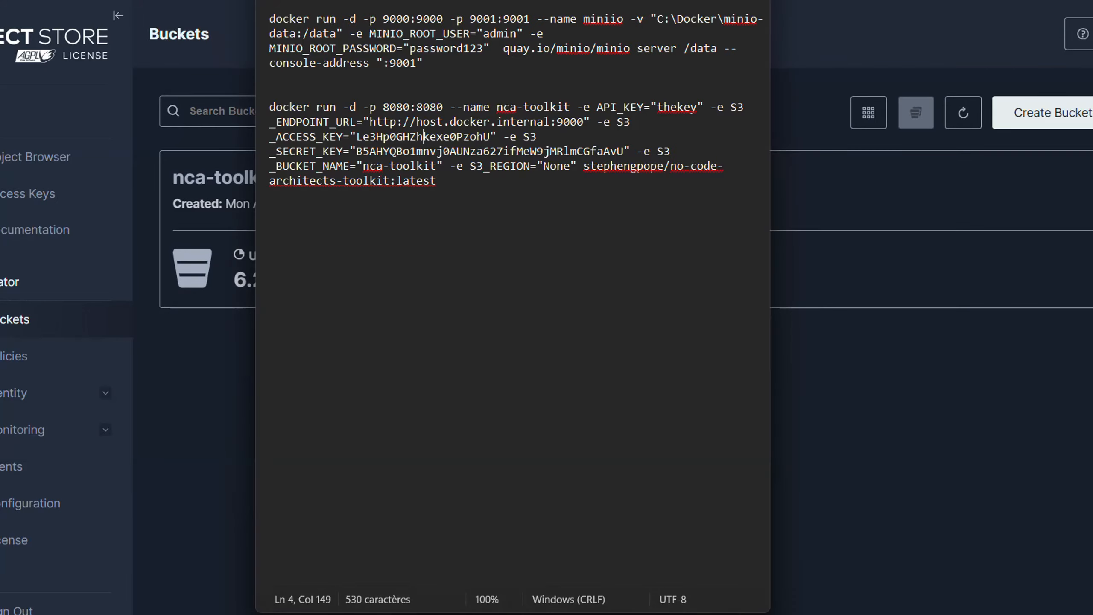
left_click(937, 362)
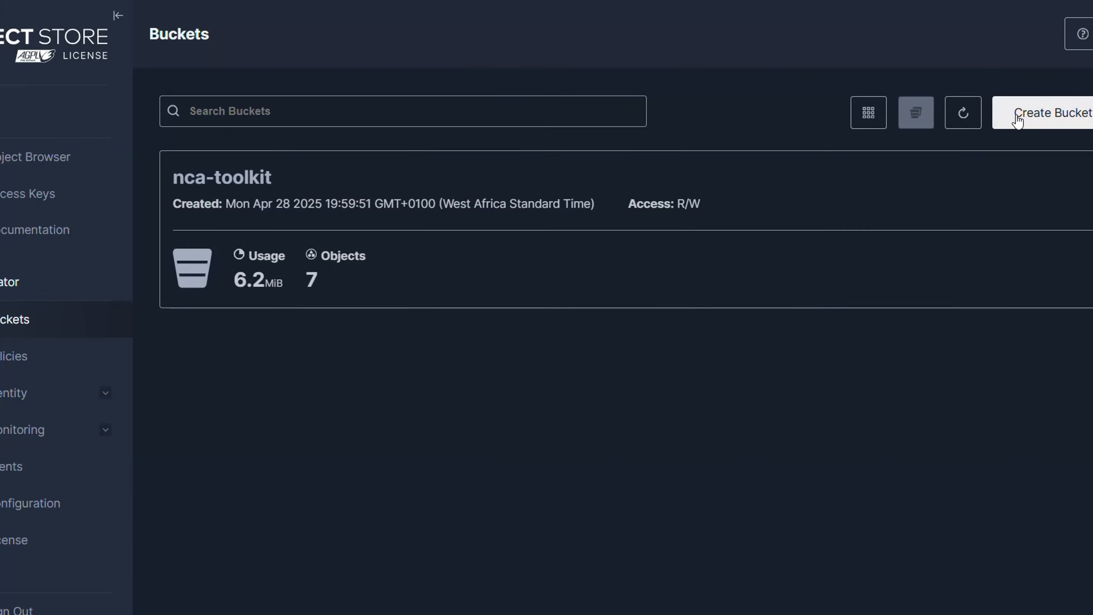
left_click(1018, 121)
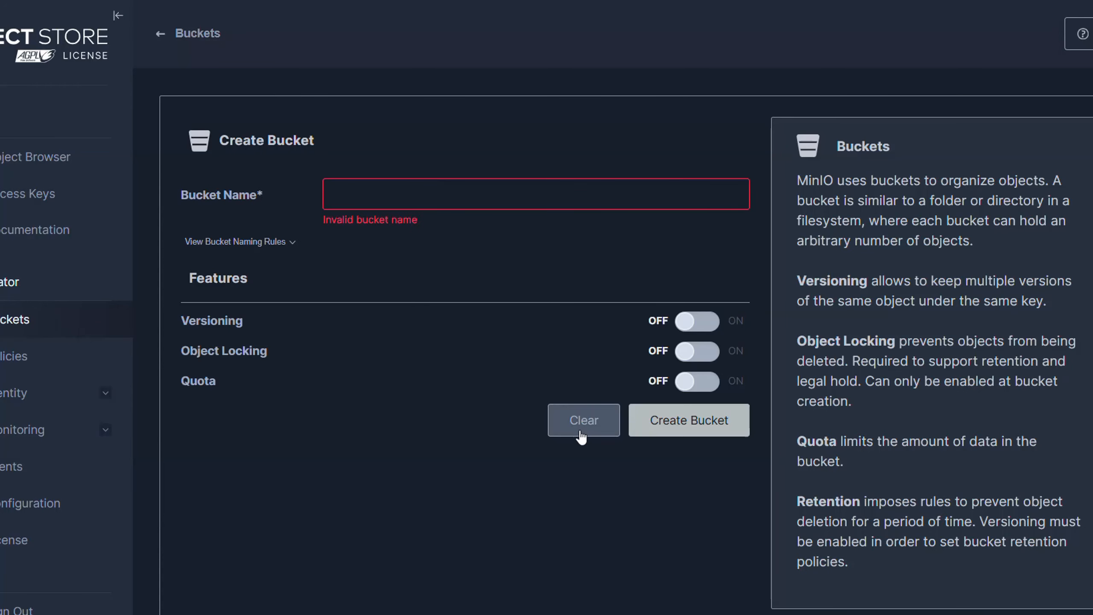
left_click(3, 332)
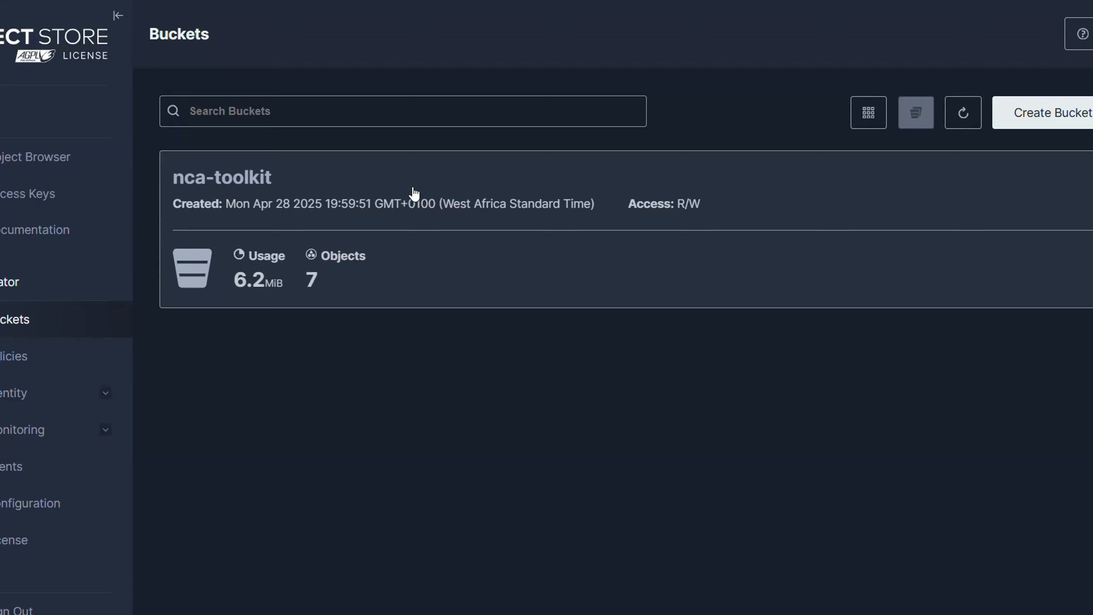
Step: Open the nca-toolkit bucket and inspect its access policy setting
left_click(415, 194)
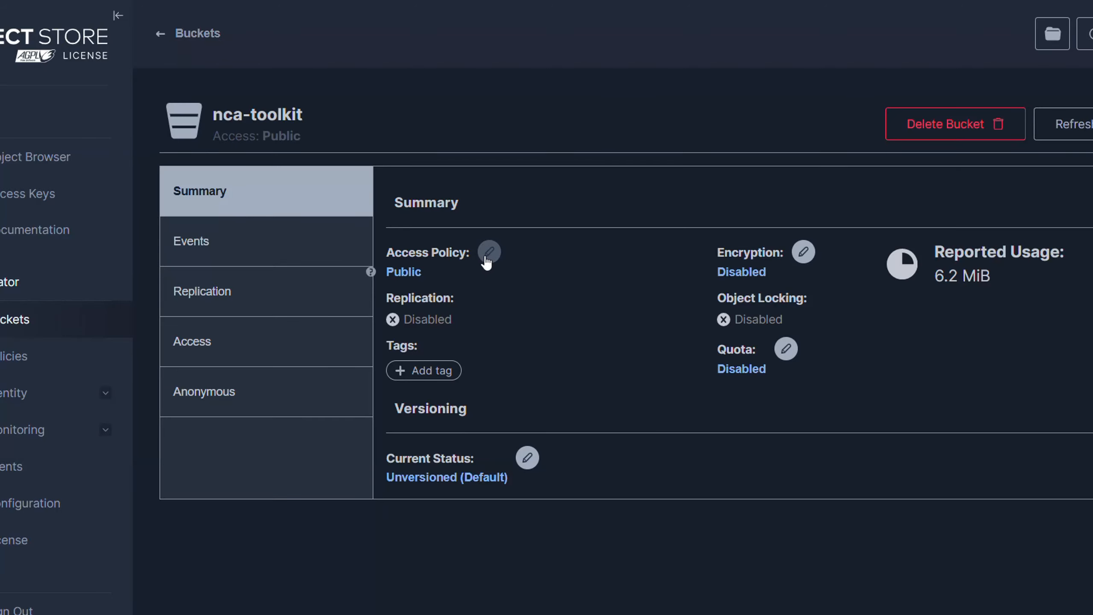
left_click(489, 253)
left_click(828, 231)
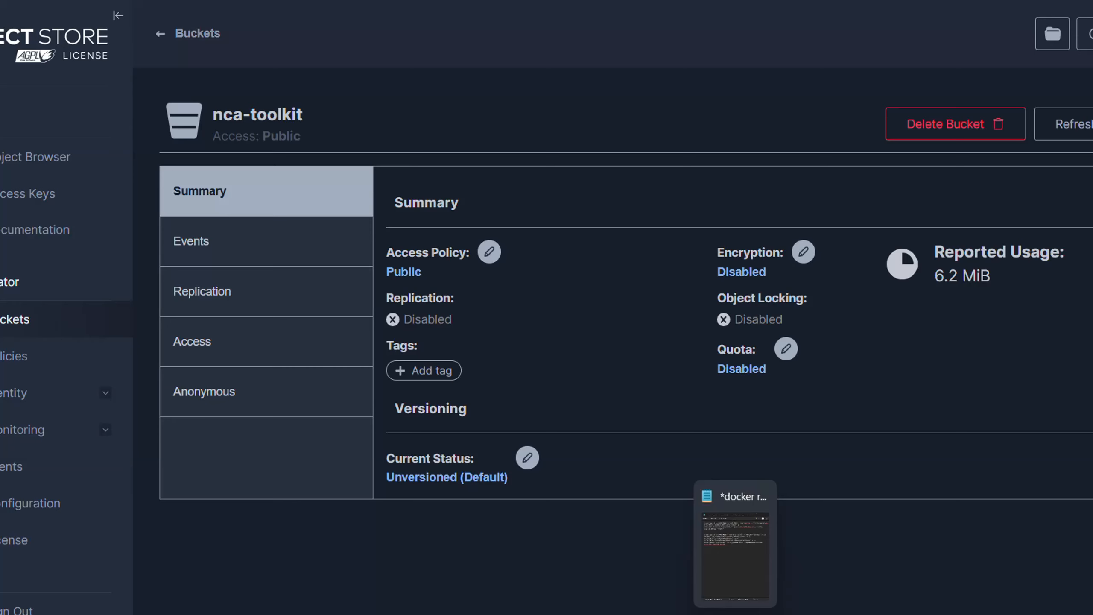
Step: Highlight the S3_BUCKET_NAME value nca-toolkit in the docker command notes and return to MinIO
left_click(735, 543)
left_click_drag(437, 167, 364, 166)
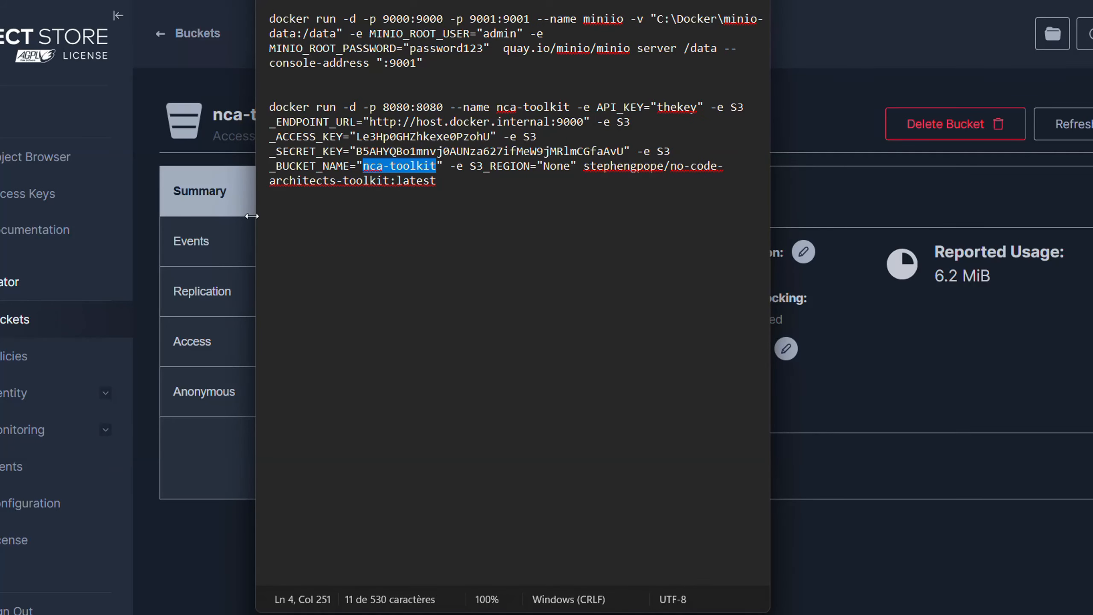
left_click(214, 76)
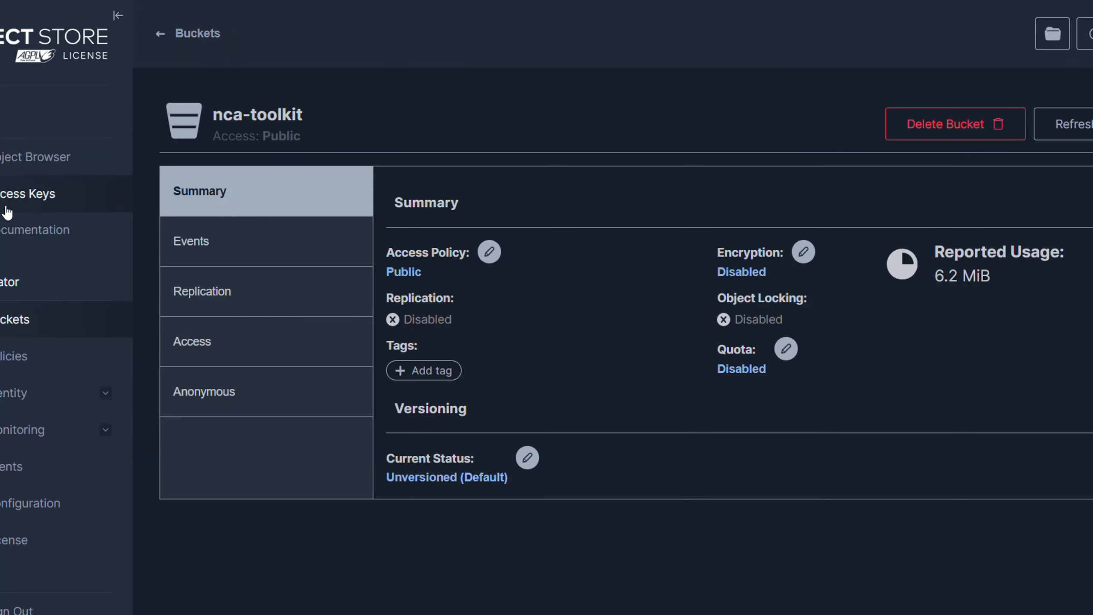
Step: Create a new MinIO access key with the default generated credentials and no expiry
left_click(7, 209)
left_click(1035, 123)
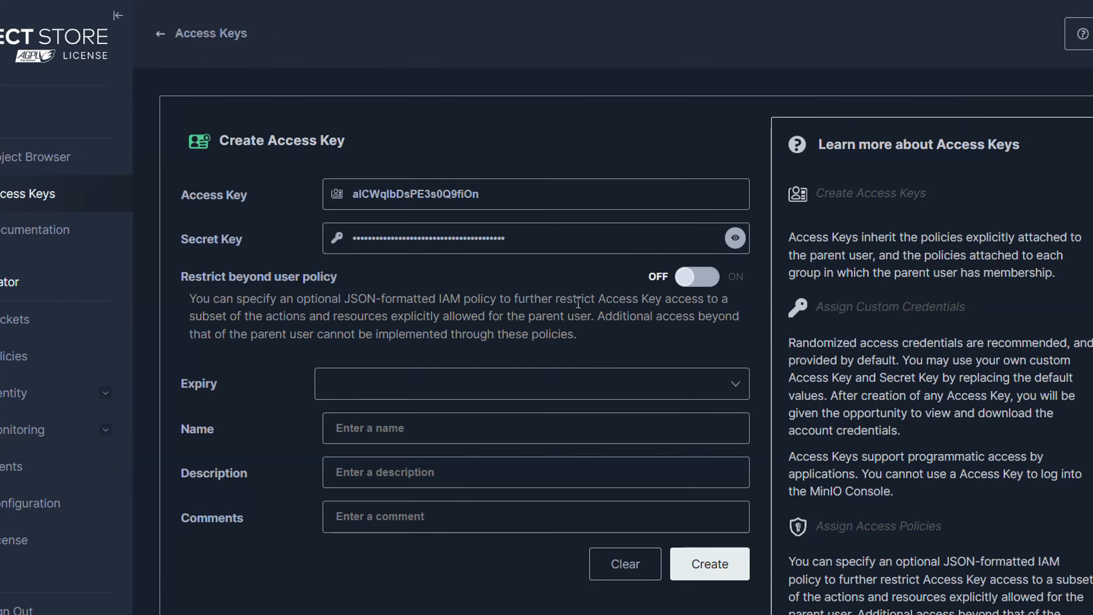
left_click(704, 568)
left_click_drag(404, 285, 263, 280)
Step: Highlight the S3_ENDPOINT_URL value in the nca-toolkit docker command, then close the new access key details
key("alt+Tab")
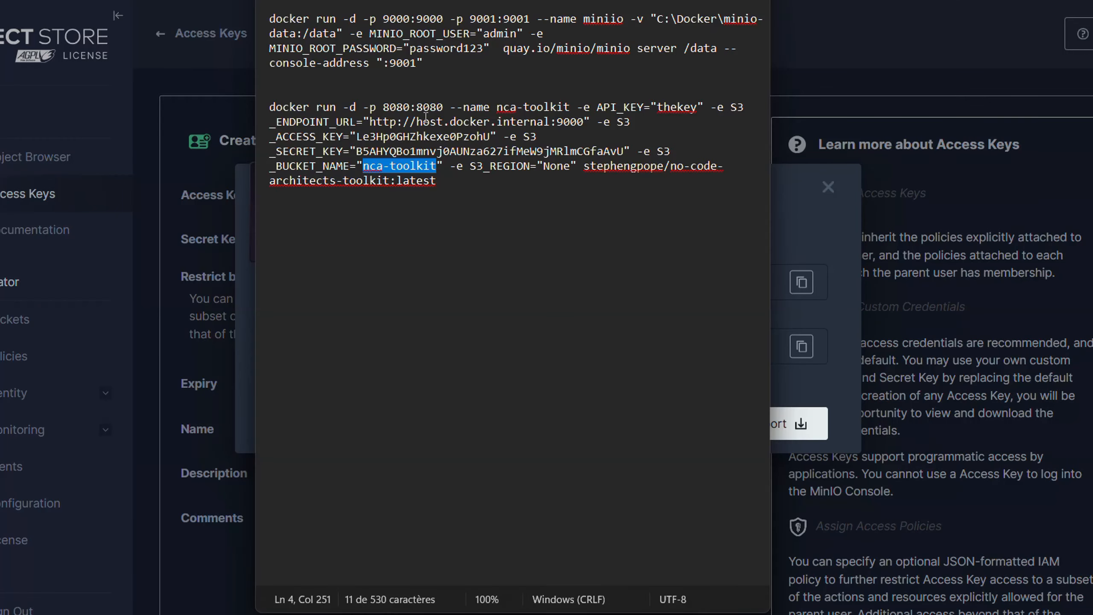
key("alt+Tab")
key("alt+Tab")
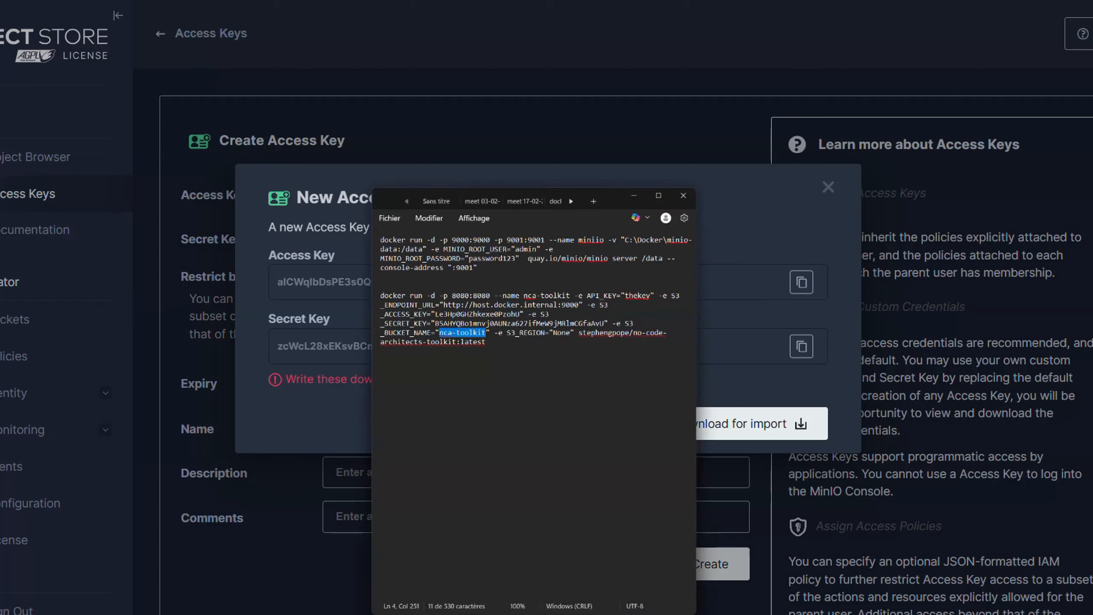
left_click(534, 170)
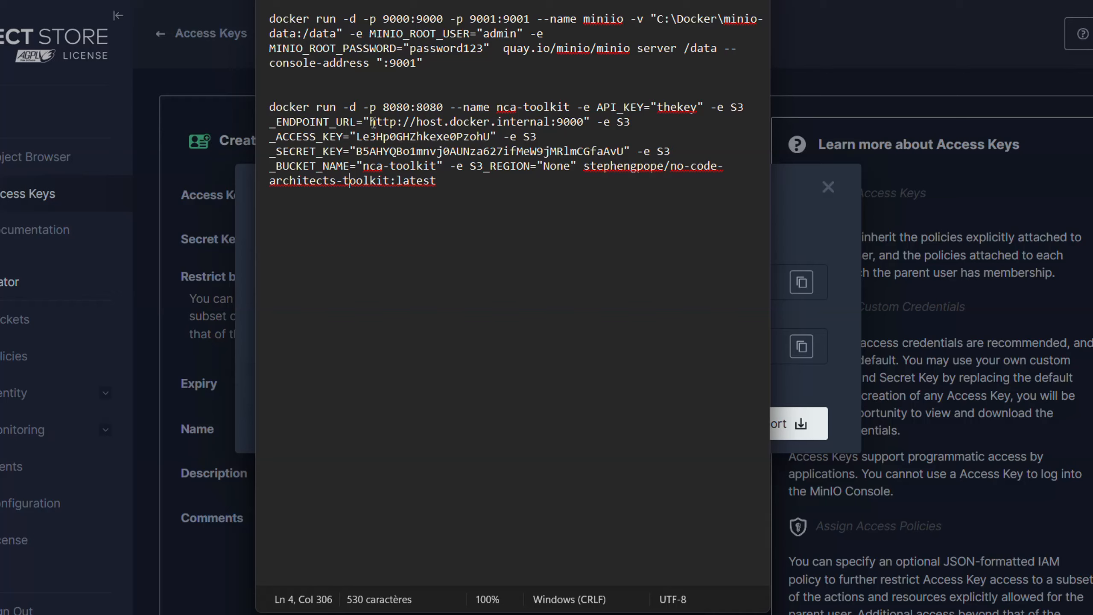
left_click_drag(371, 121, 580, 117)
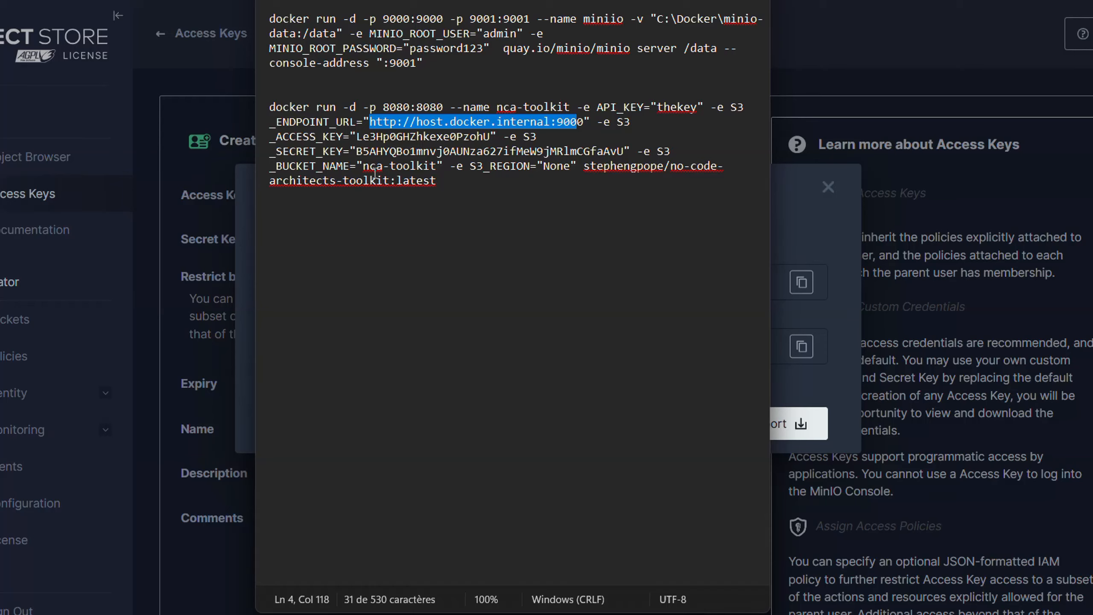
left_click(157, 169)
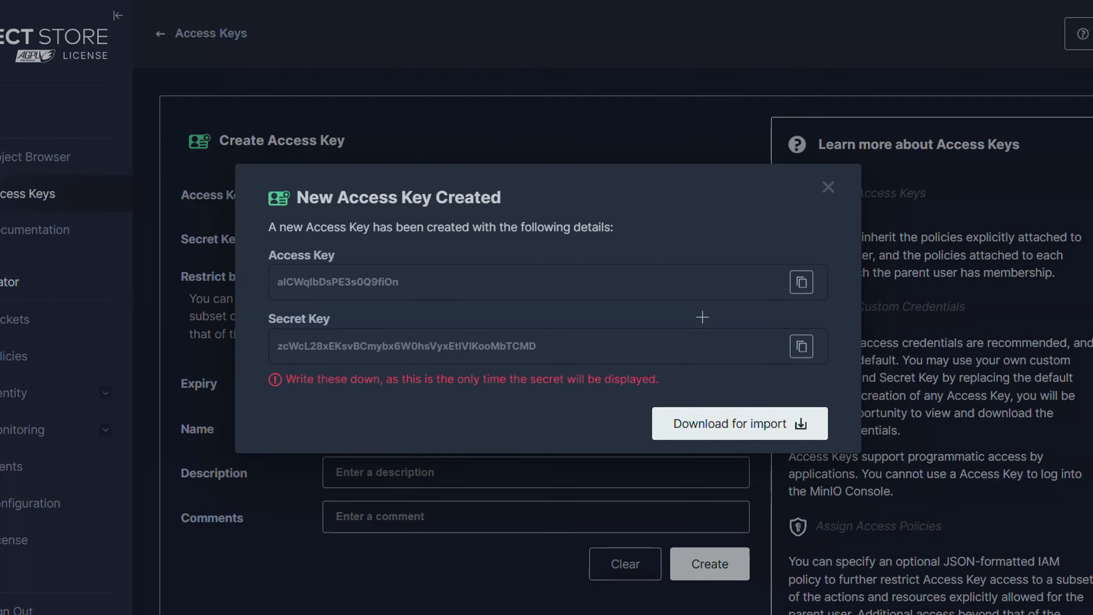
left_click(828, 187)
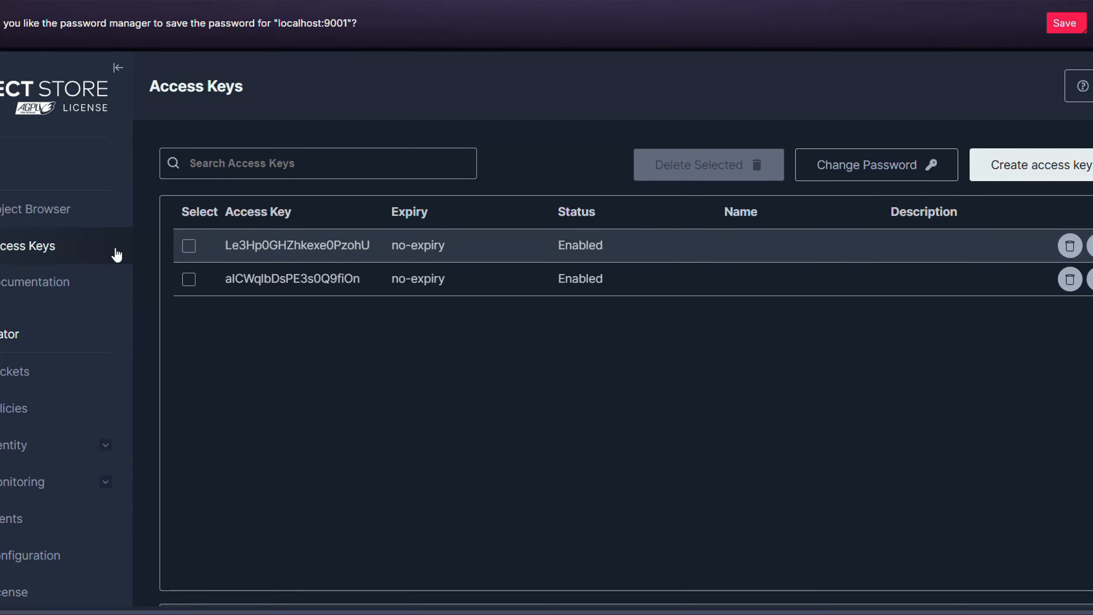
Step: Return to the MinIO bucket list and review the nca-toolkit docker run command and output in the terminal
left_click(24, 381)
left_click(698, 614)
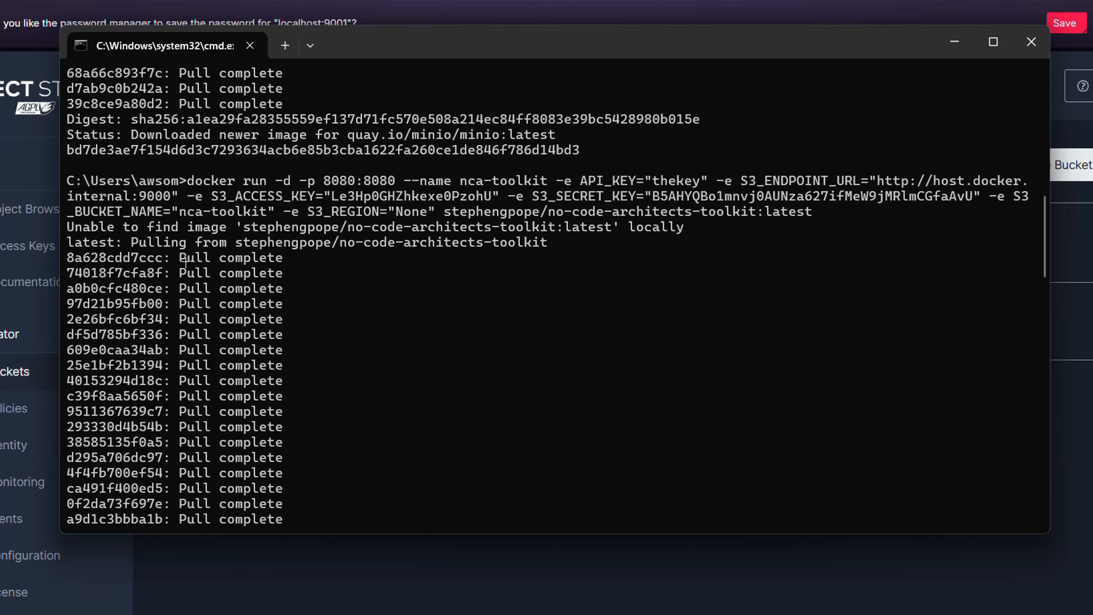
left_click(535, 588)
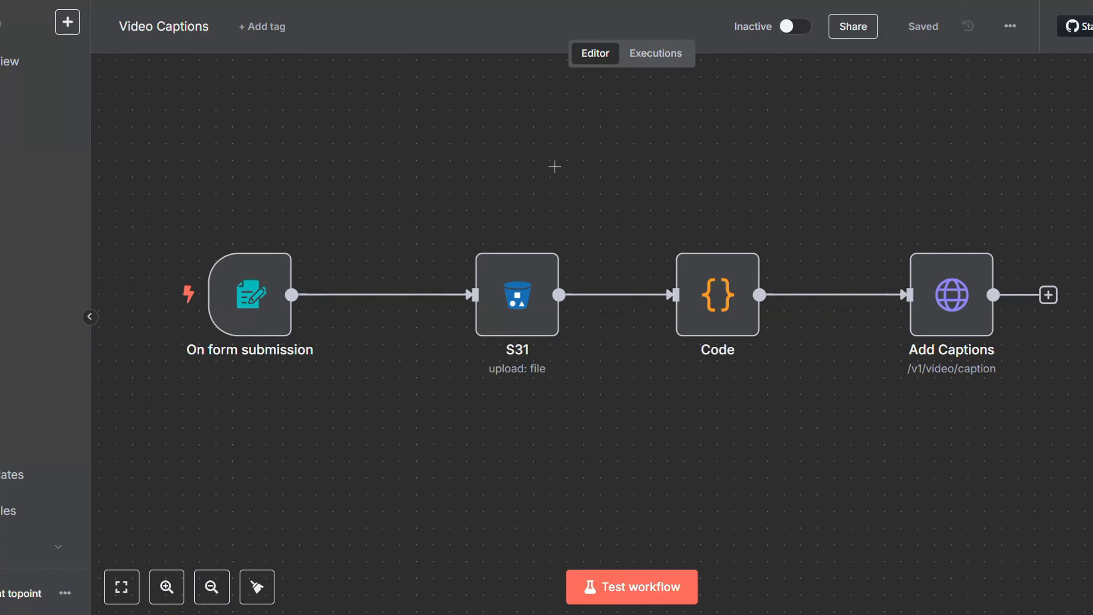
left_click_drag(554, 167, 510, 135)
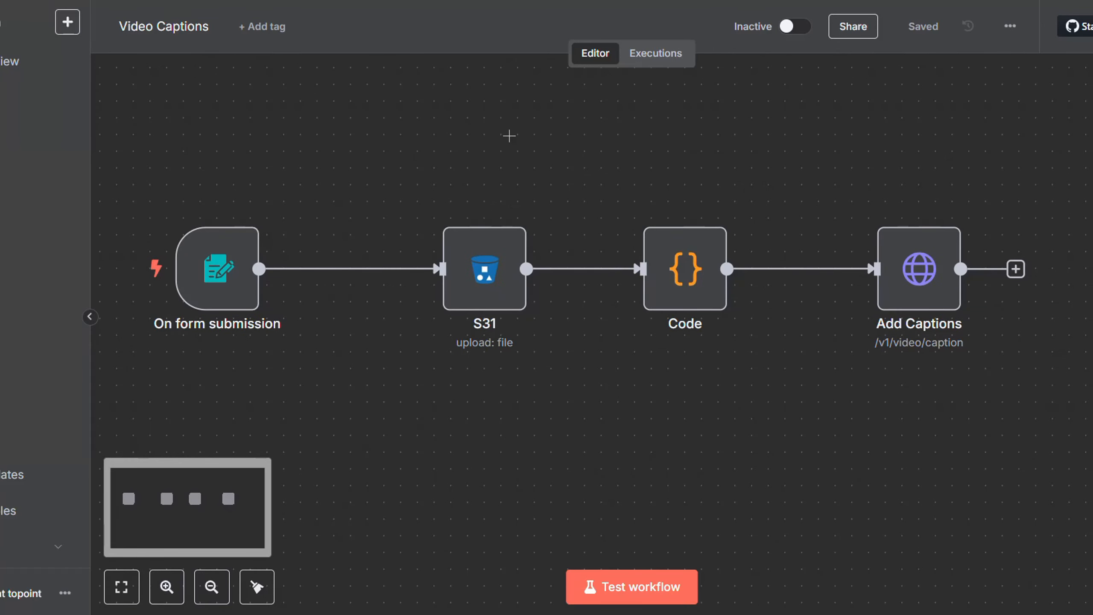
left_click_drag(356, 420, 427, 413)
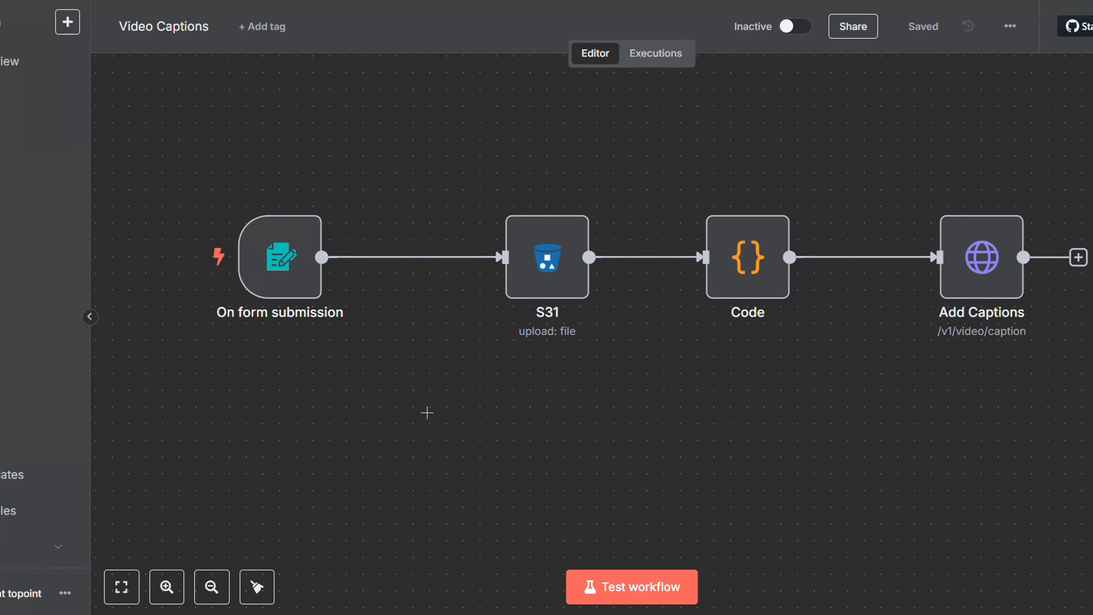
left_click_drag(267, 405, 263, 328)
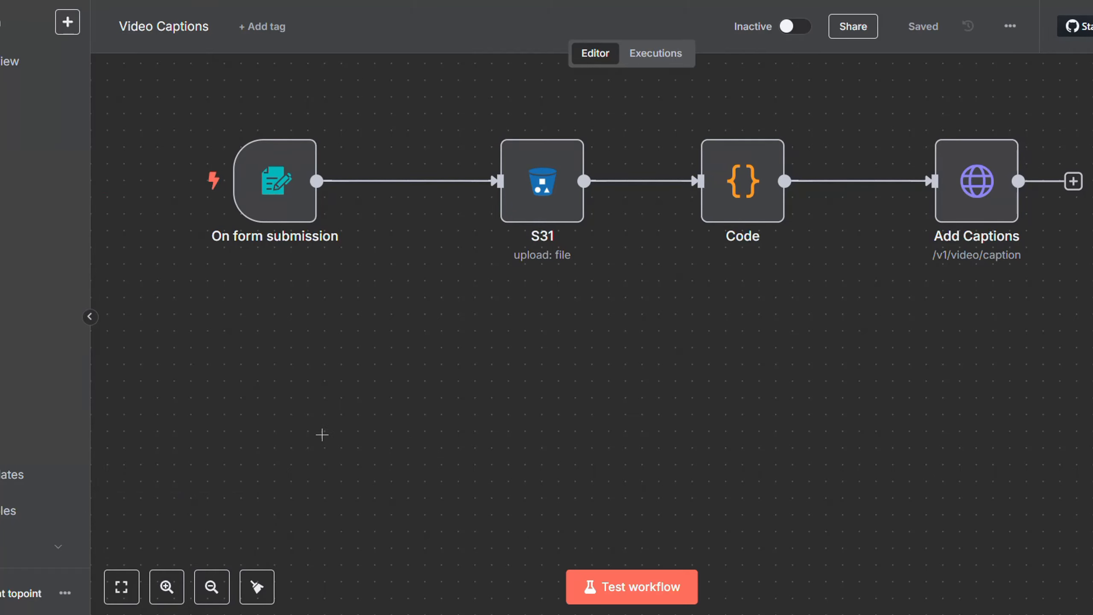
Step: Look up the n8n Form node's actions and form event trigger in the node search, then close it without adding a node
right_click(274, 406)
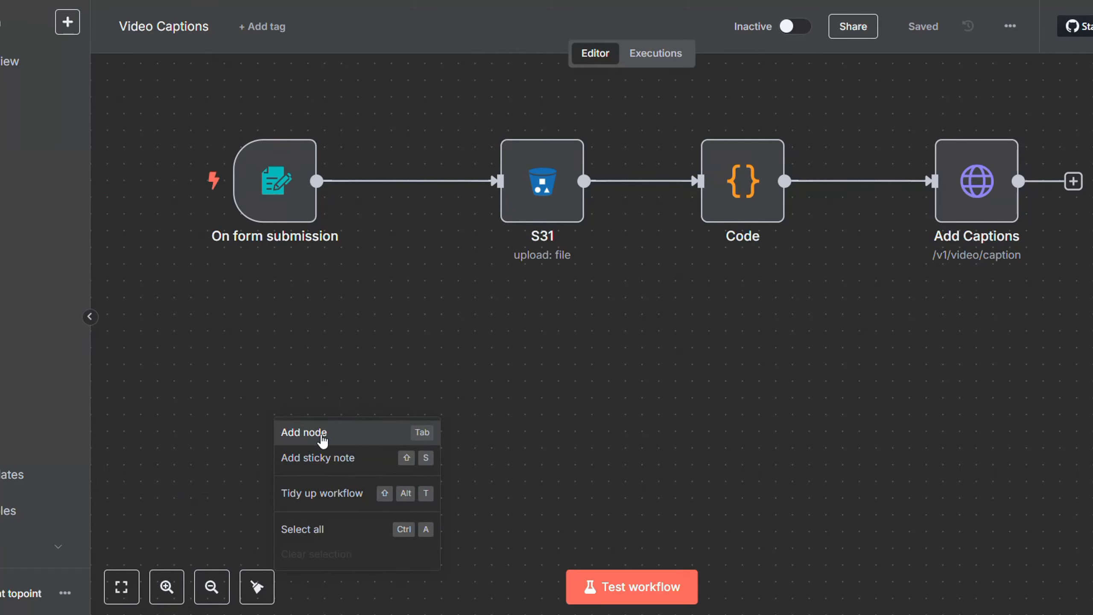
left_click(293, 436)
type("form")
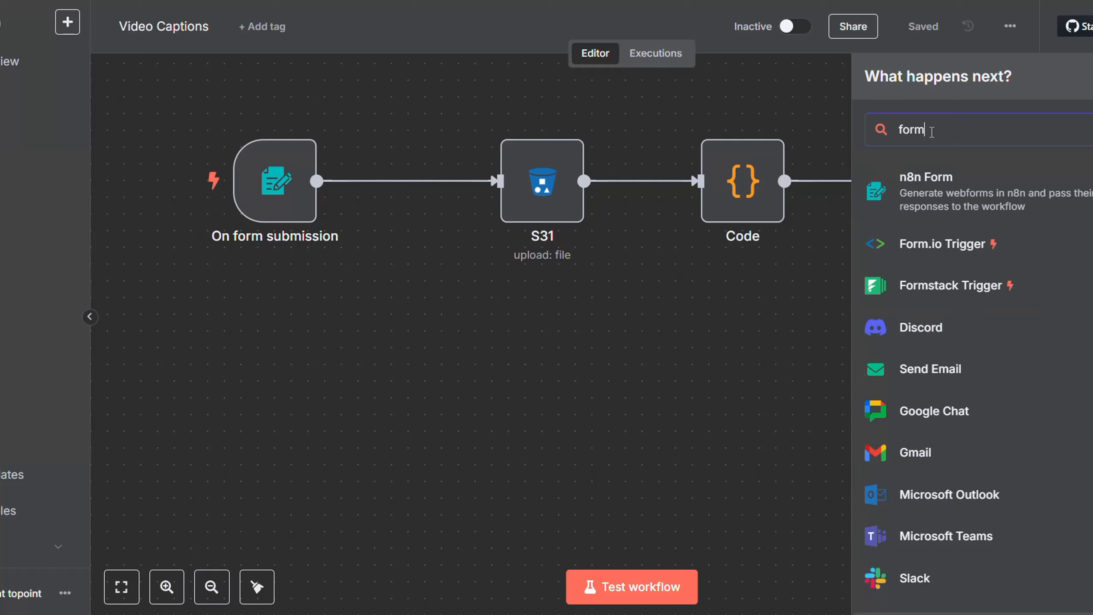
key("Return")
left_click(900, 298)
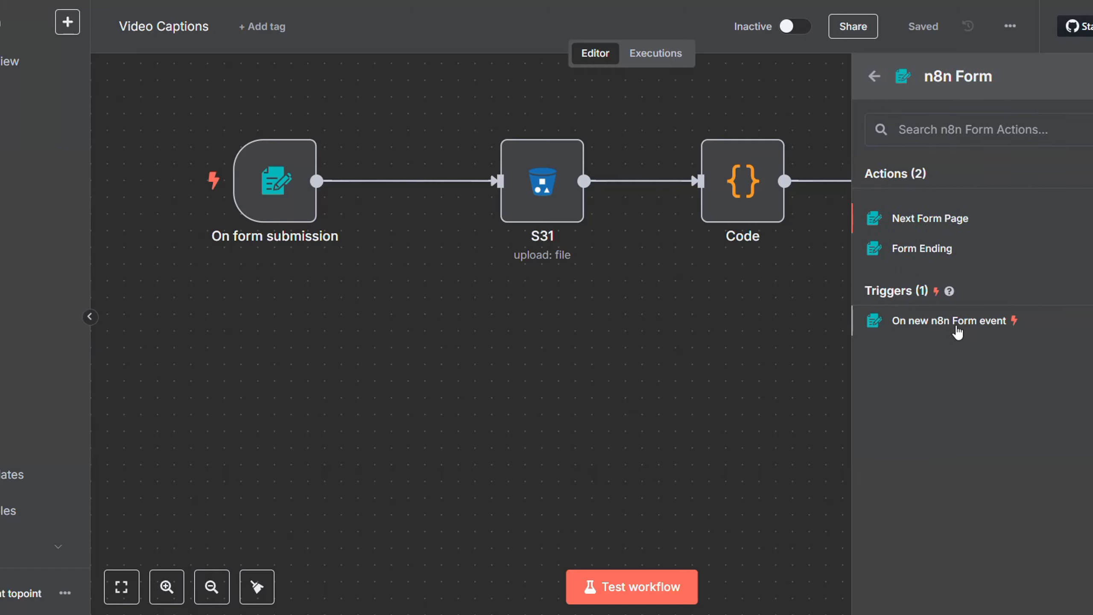
left_click(549, 319)
Step: Open the On form submission node and examine its form title and description settings
double_click(295, 203)
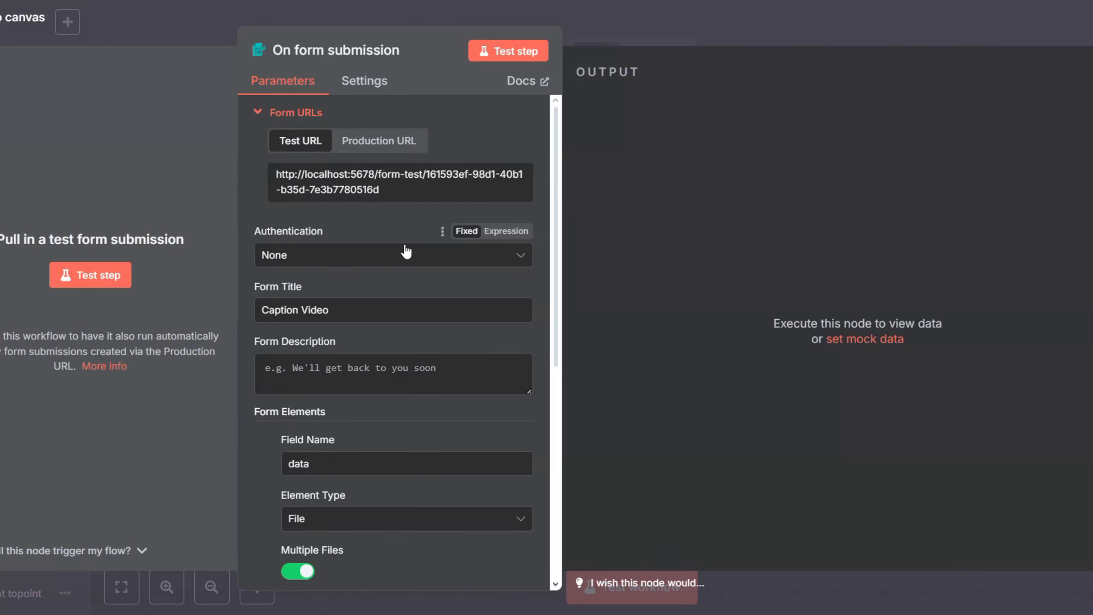
scroll(402, 254, "down", 1)
scroll(379, 302, "up", 1)
left_click(354, 314)
key("ctrl+a")
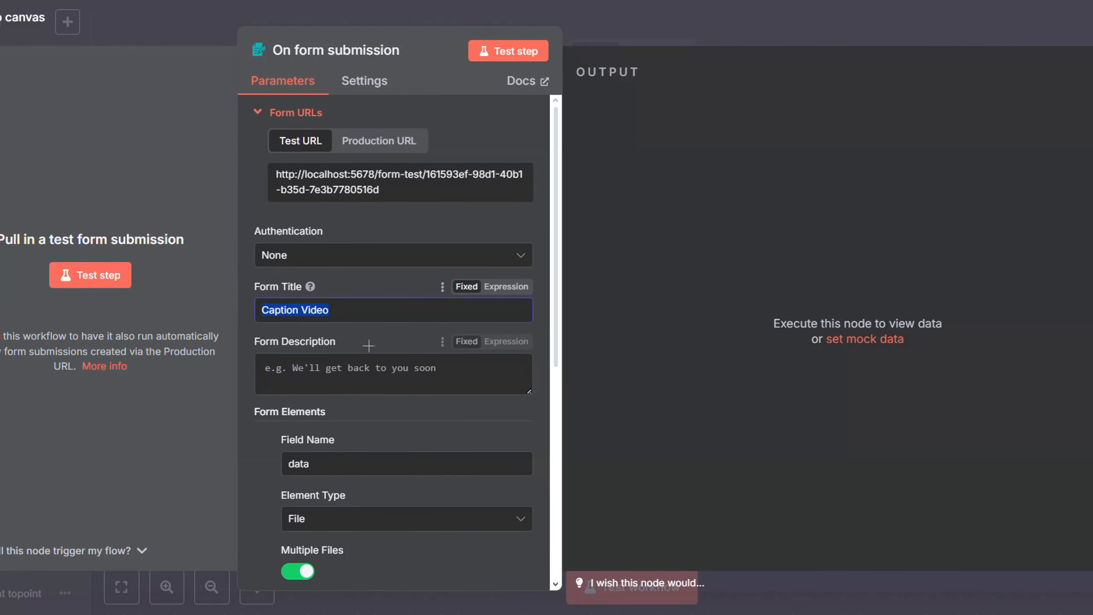
left_click(367, 370)
Step: Examine the form element's type, multiple files and accepted file types settings, then close the On form submission node
scroll(344, 327, "down", 3)
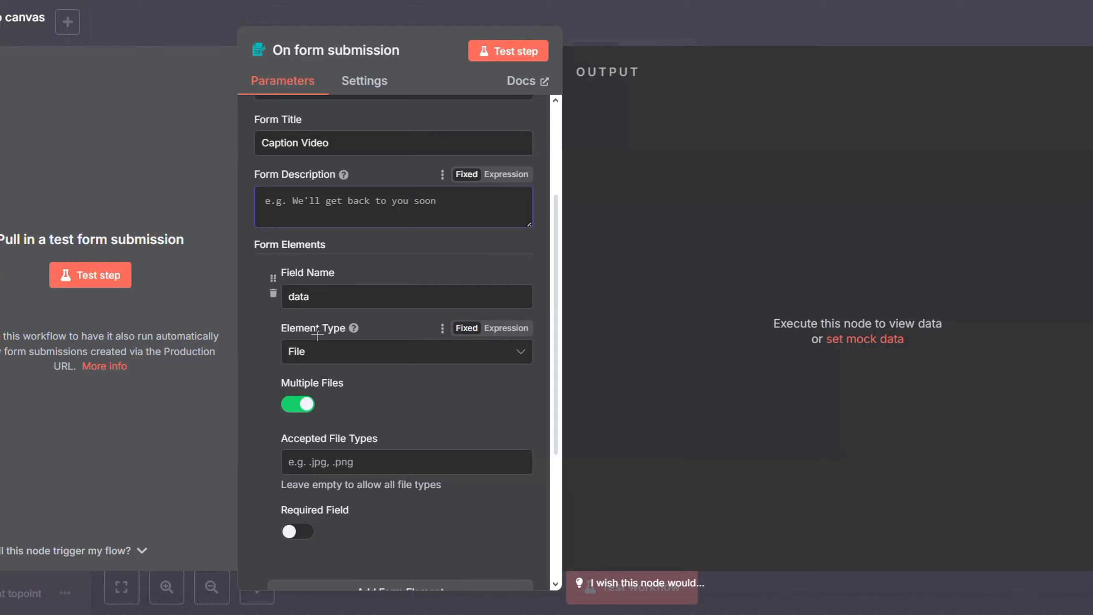
left_click(330, 358)
left_click(330, 357)
scroll(334, 371, "down", 2)
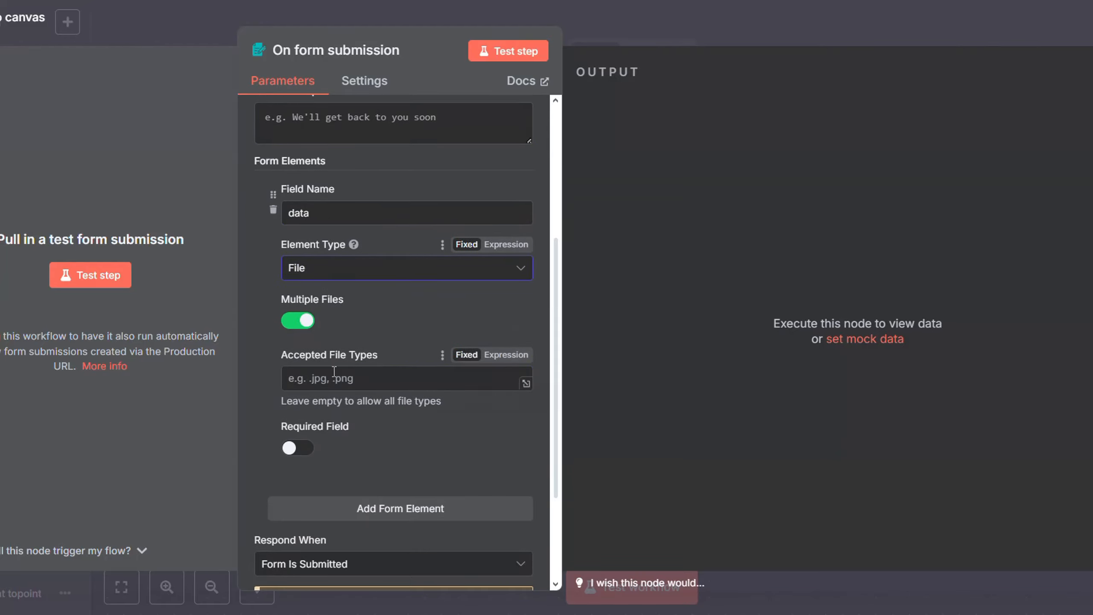
left_click(363, 375)
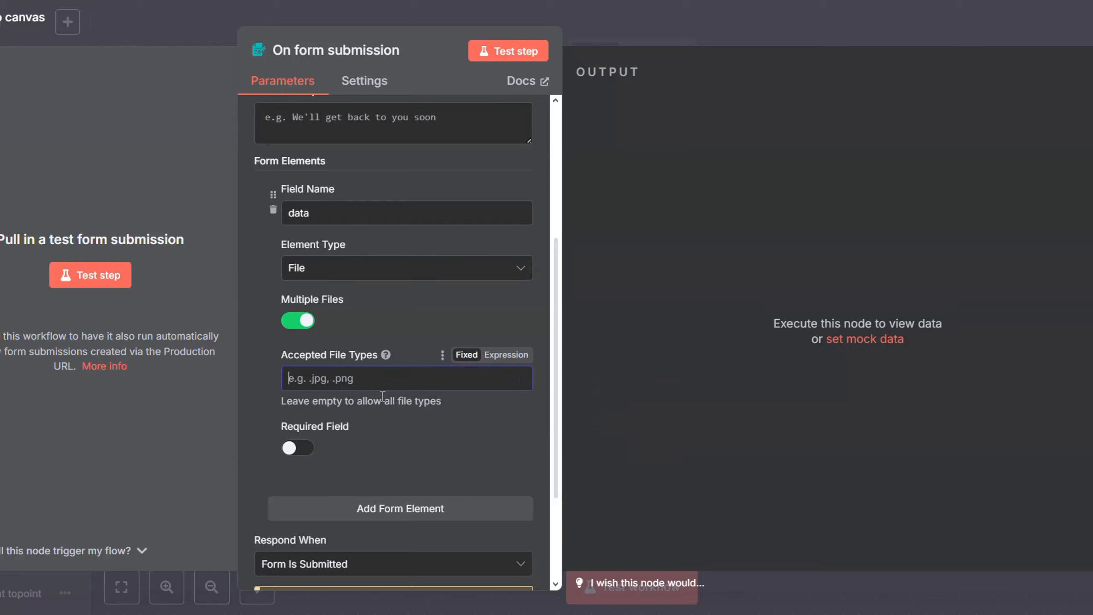
left_click(201, 39)
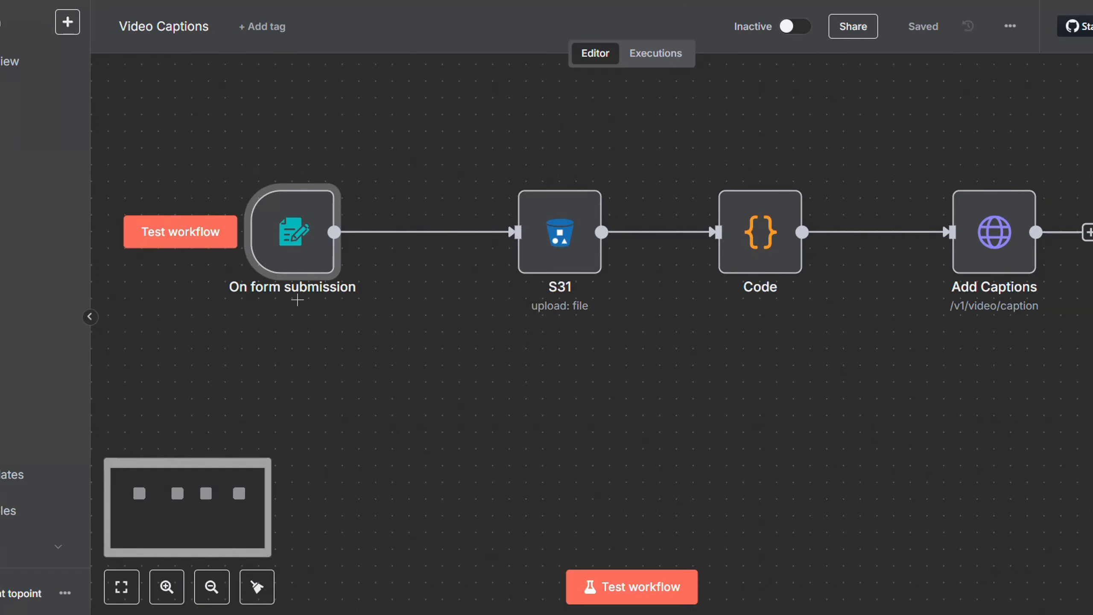
Step: Look up the S3 node's available actions in the node search, then close it without adding a node
left_click_drag(381, 398, 362, 379)
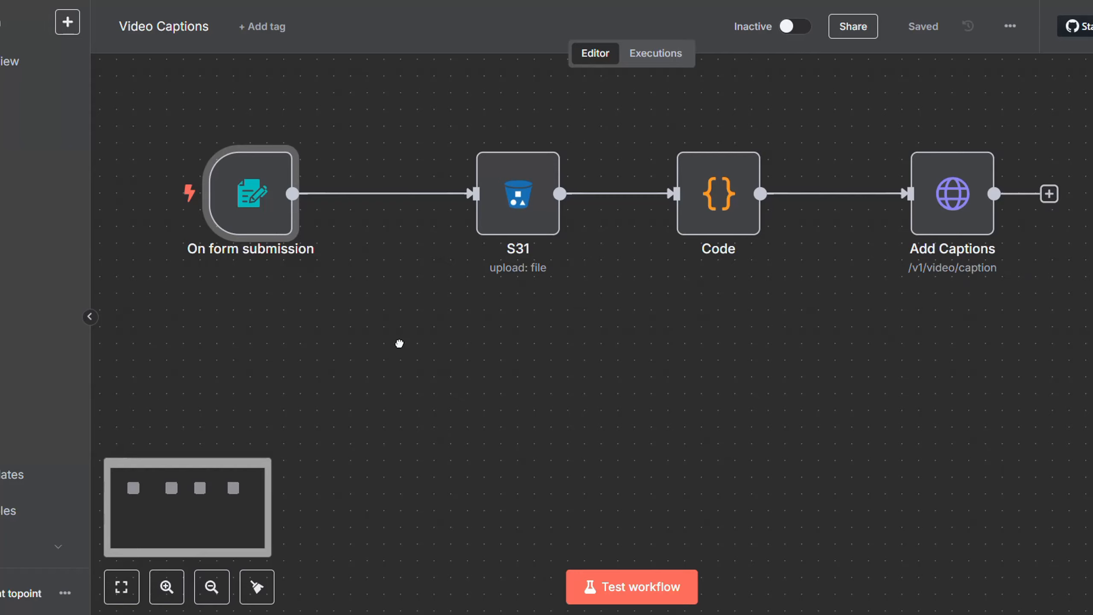
left_click_drag(400, 343, 365, 384)
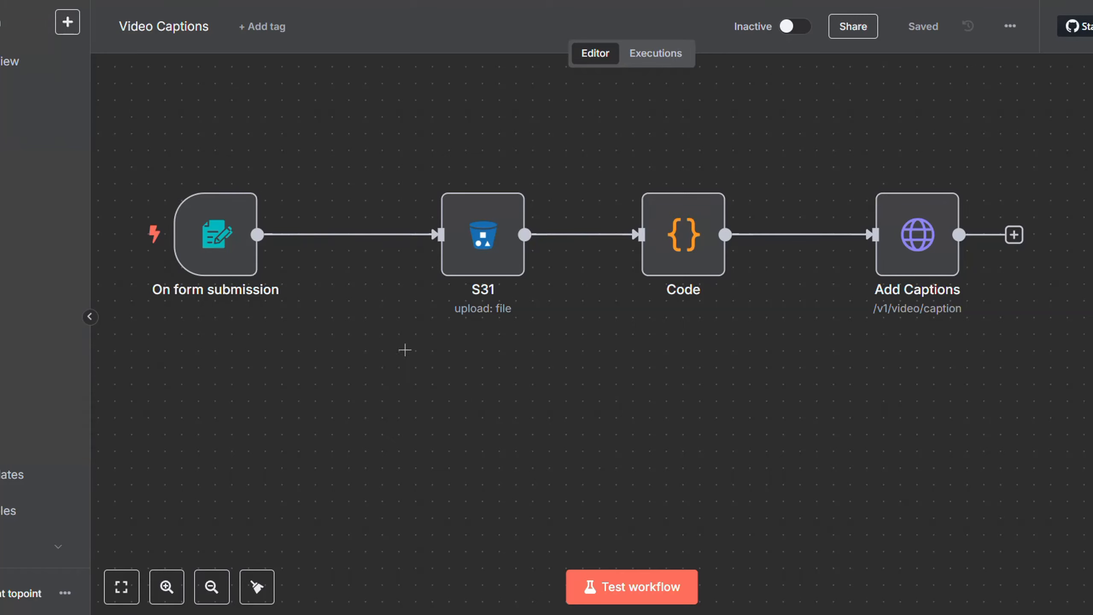
right_click(448, 409)
left_click(489, 426)
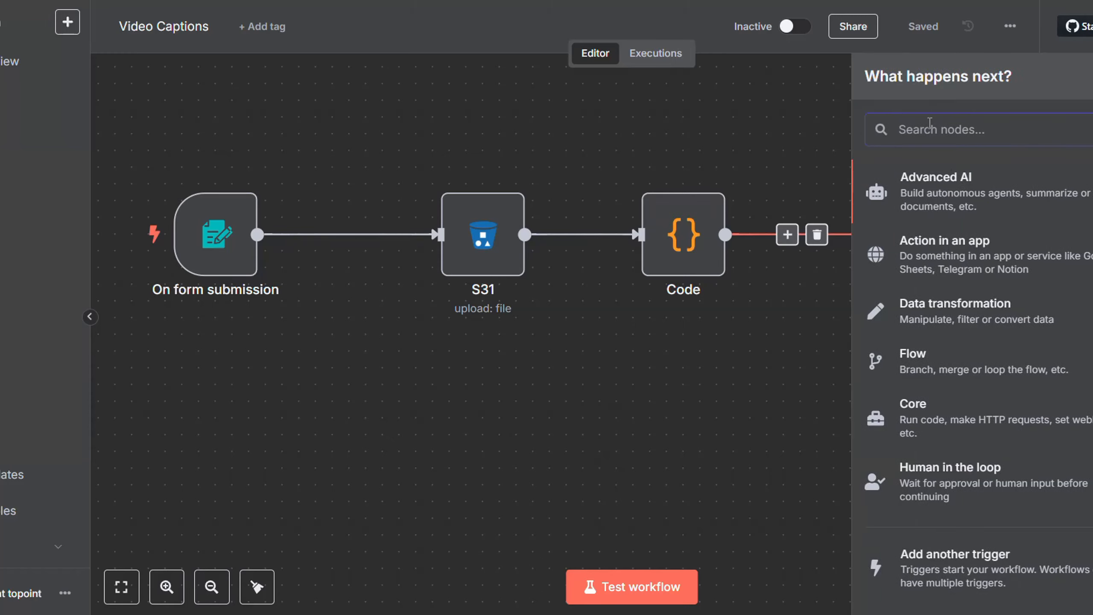
type("s3")
left_click(909, 183)
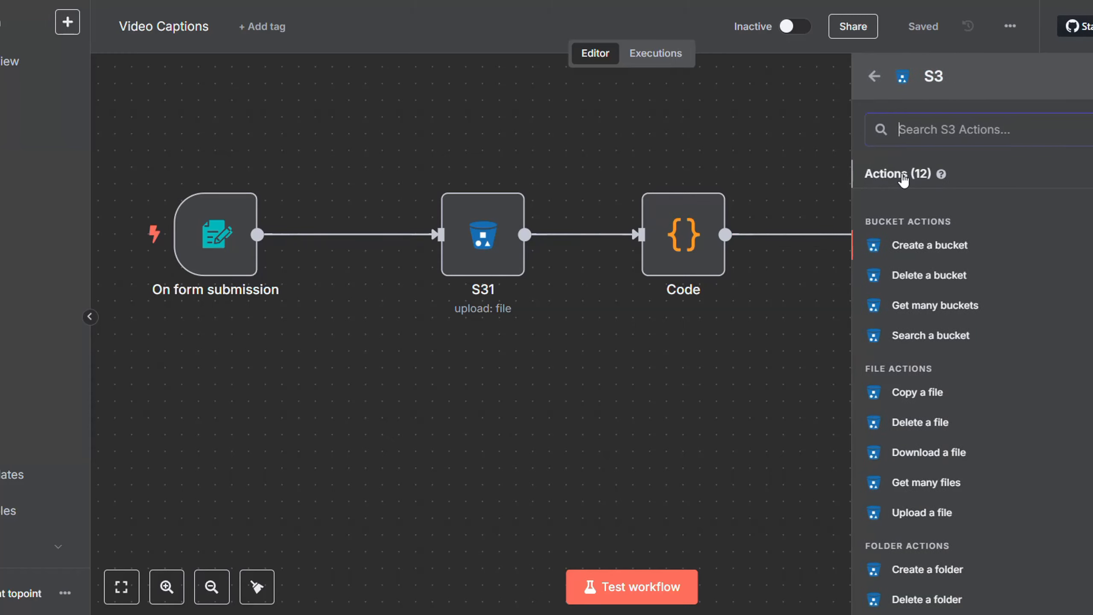
scroll(937, 327, "down", 2)
scroll(950, 239, "up", 2)
left_click(605, 418)
double_click(467, 238)
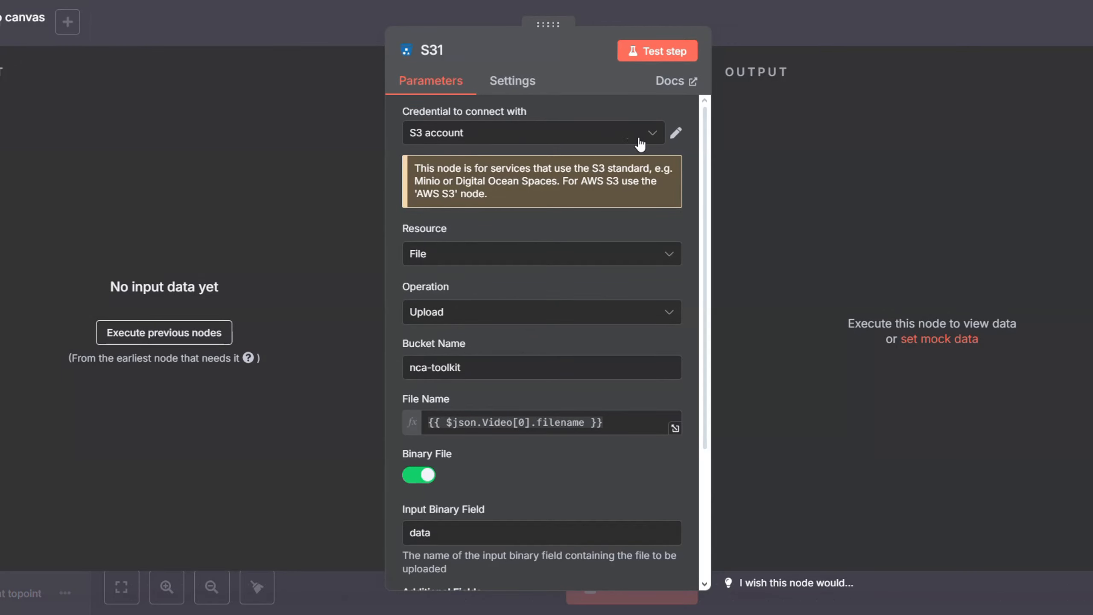
left_click(675, 134)
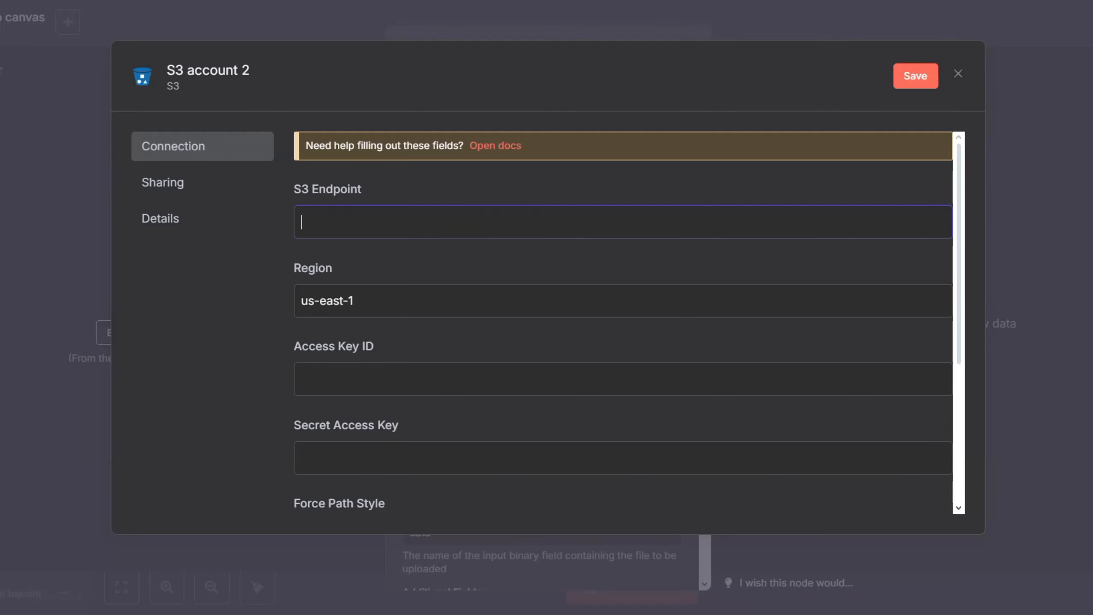
key("alt+Tab")
left_click_drag(584, 121, 372, 121)
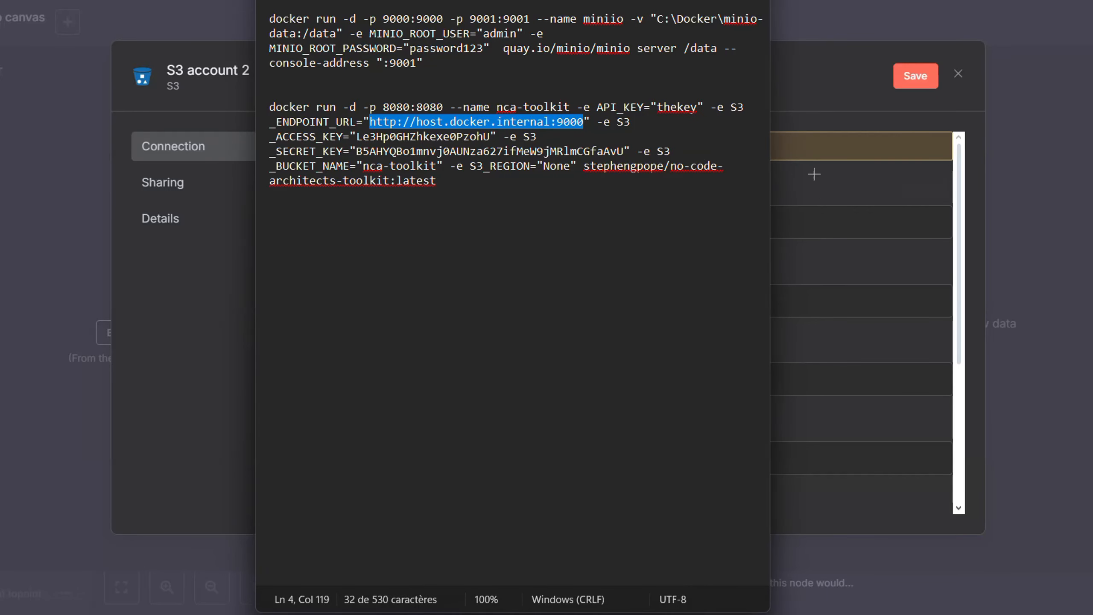
key("ctrl+c")
key("alt+Tab")
key("ctrl+v")
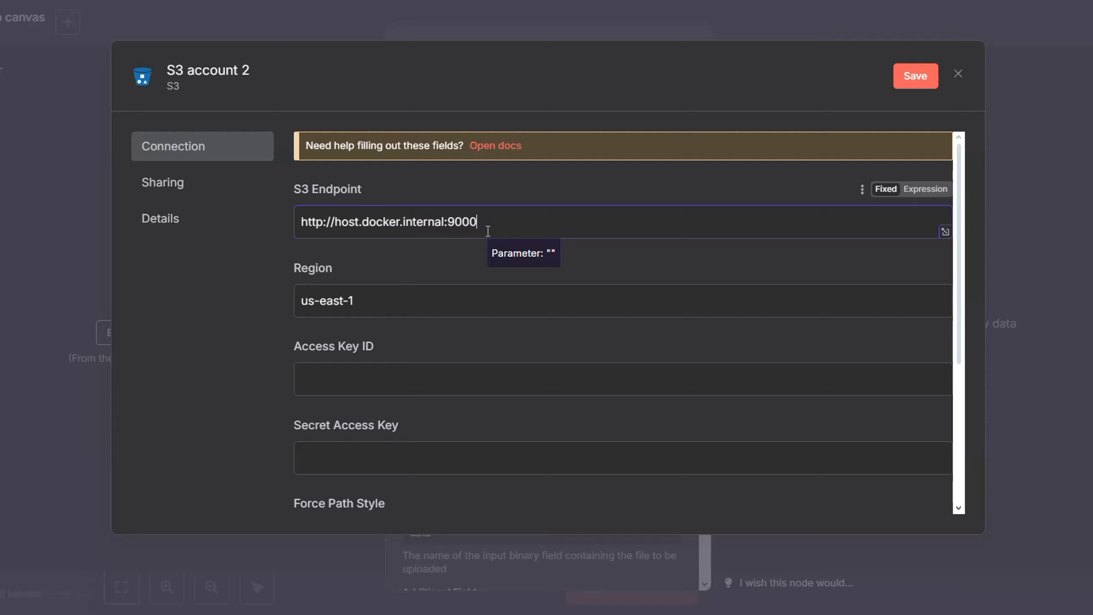
left_click_drag(332, 222, 444, 217)
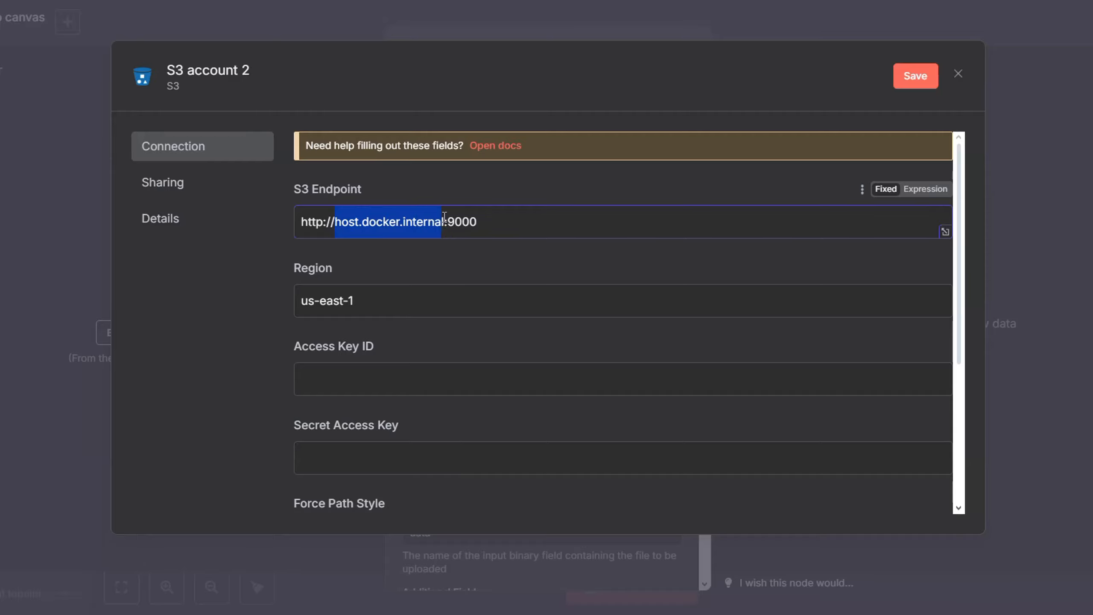
type("localhost")
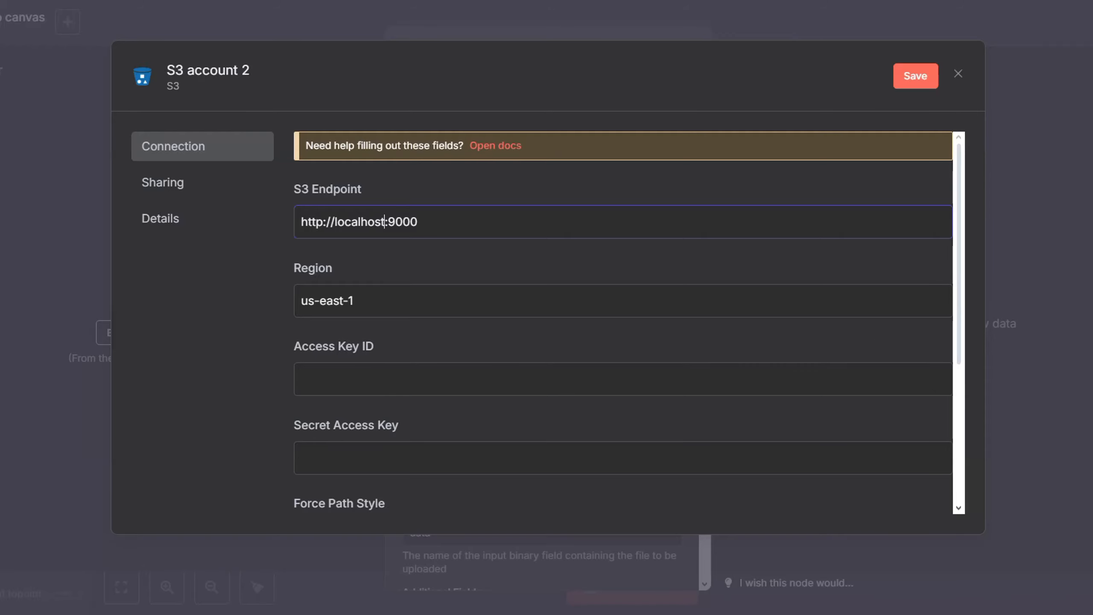
Step: Highlight the S3 access key and secret key values in the docker notes, then close the S3 credential without saving
key("alt+Tab")
double_click(384, 137)
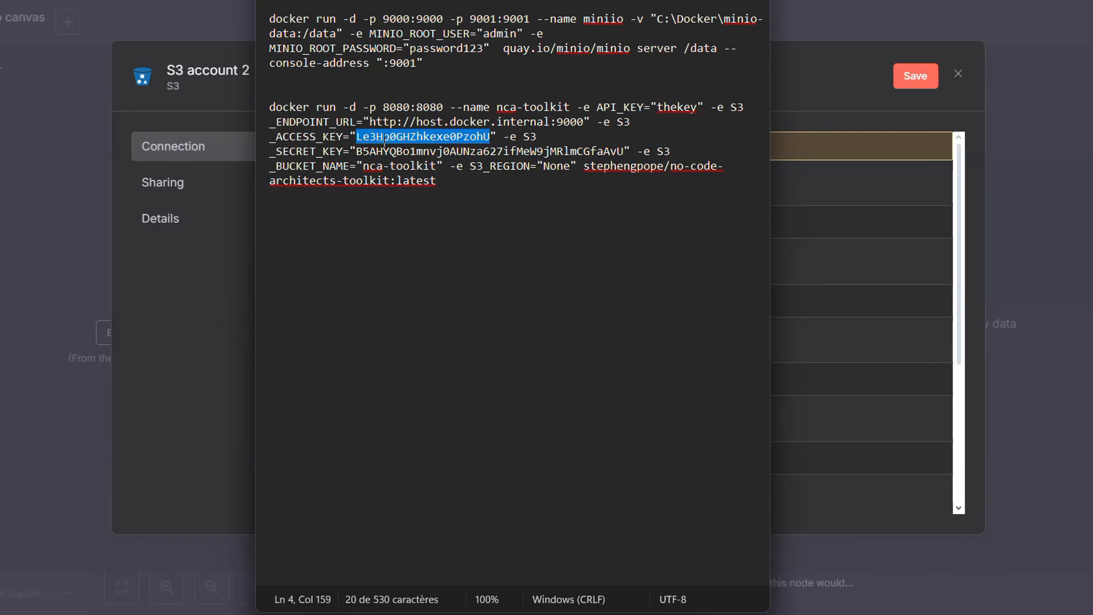
left_click(807, 188)
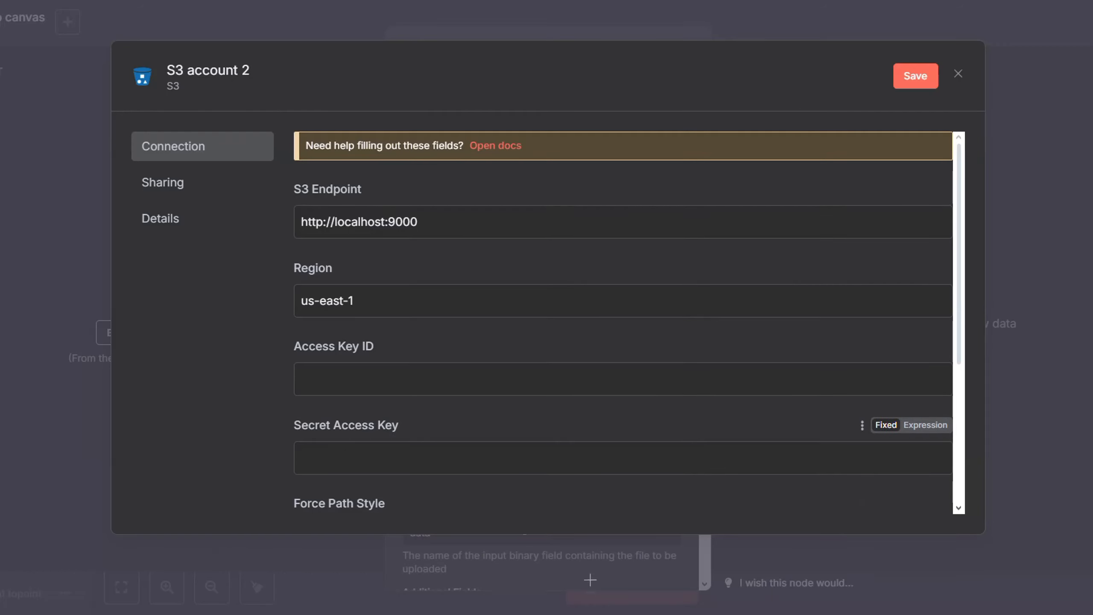
key("alt+Tab")
double_click(534, 151)
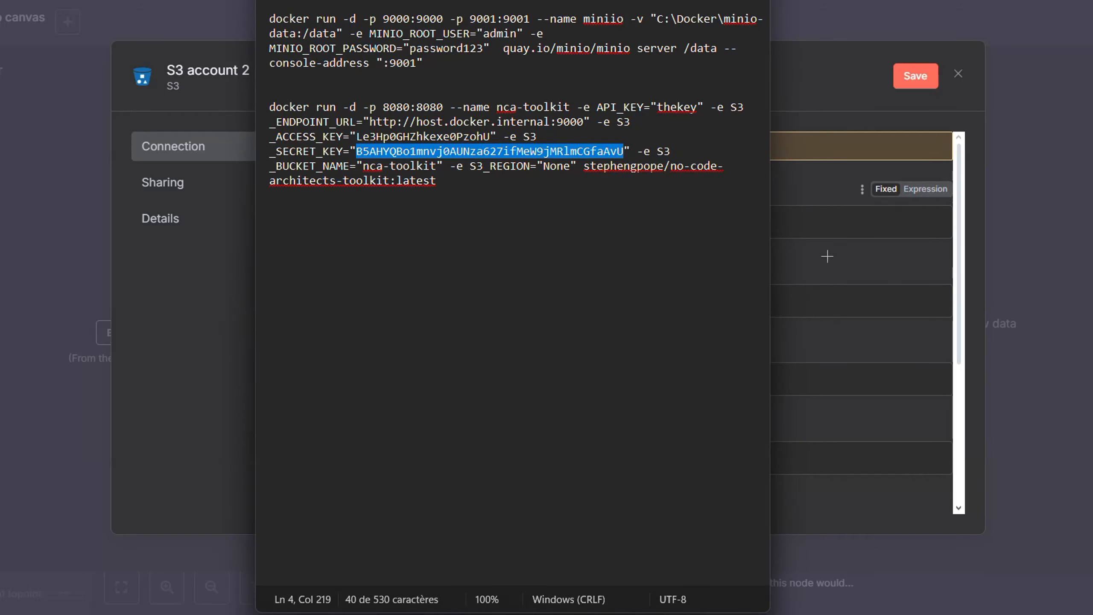
left_click(809, 276)
scroll(437, 431, "down", 4)
scroll(461, 262, "up", 4)
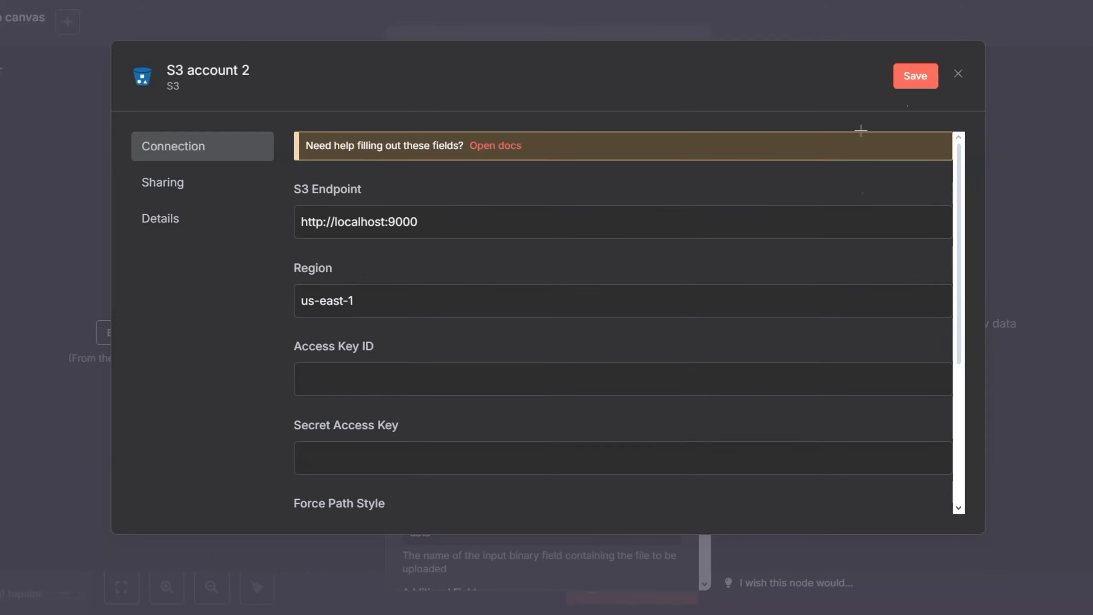
left_click(958, 73)
left_click(601, 353)
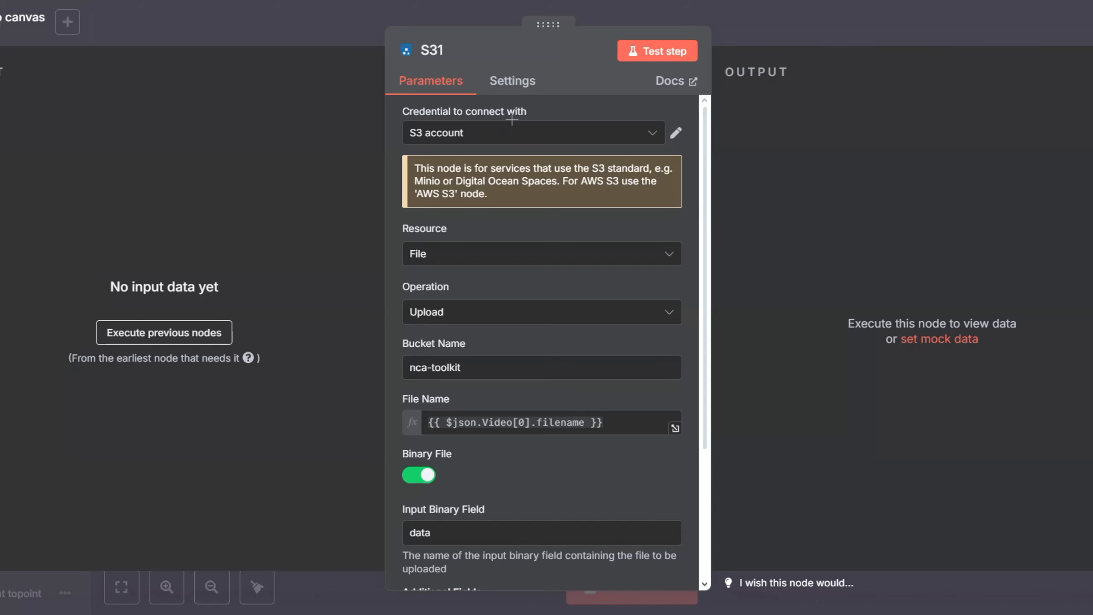
Step: Highlight the bucket name nca-toolkit in the S31 node's upload settings
scroll(476, 327, "down", 2)
left_click(488, 284)
left_click_drag(488, 283, 408, 282)
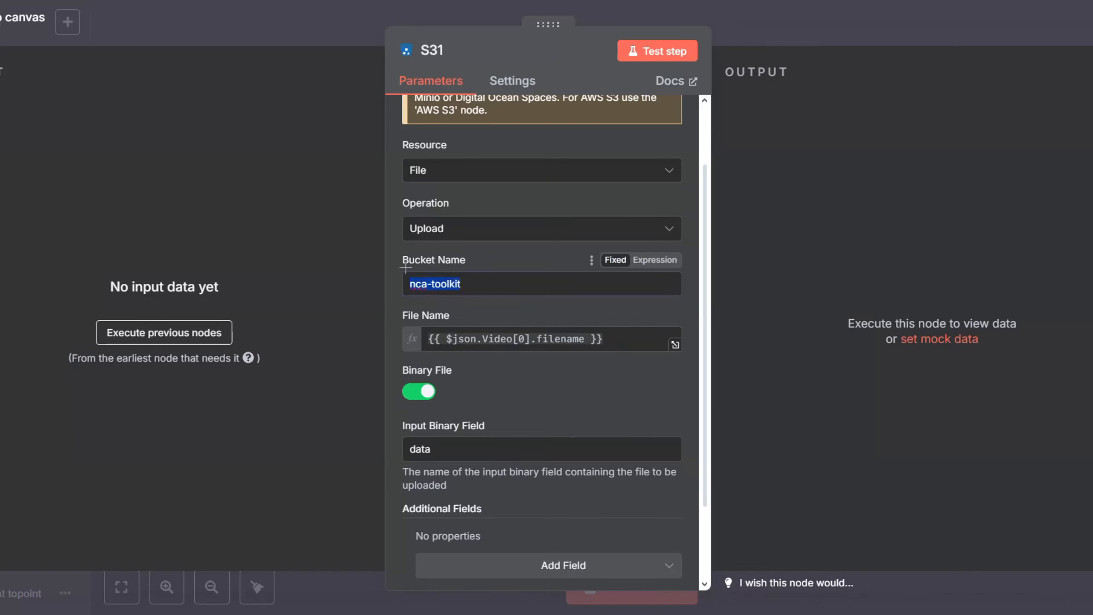
left_click(461, 291)
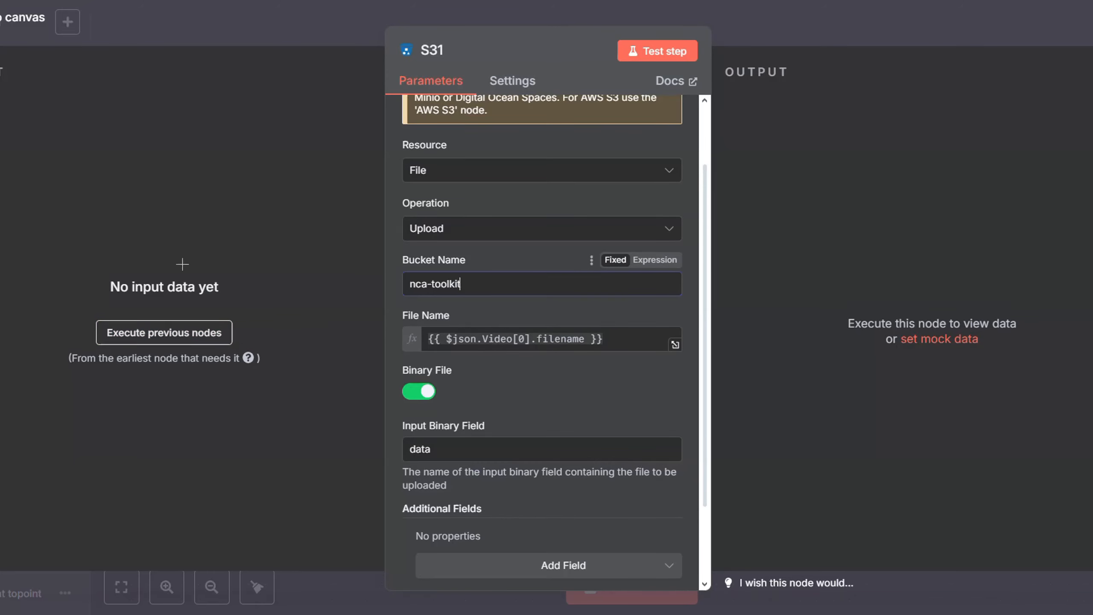
Step: Execute the nodes before S31 and submit the test form with the file Vertical Video.mp4
left_click(173, 343)
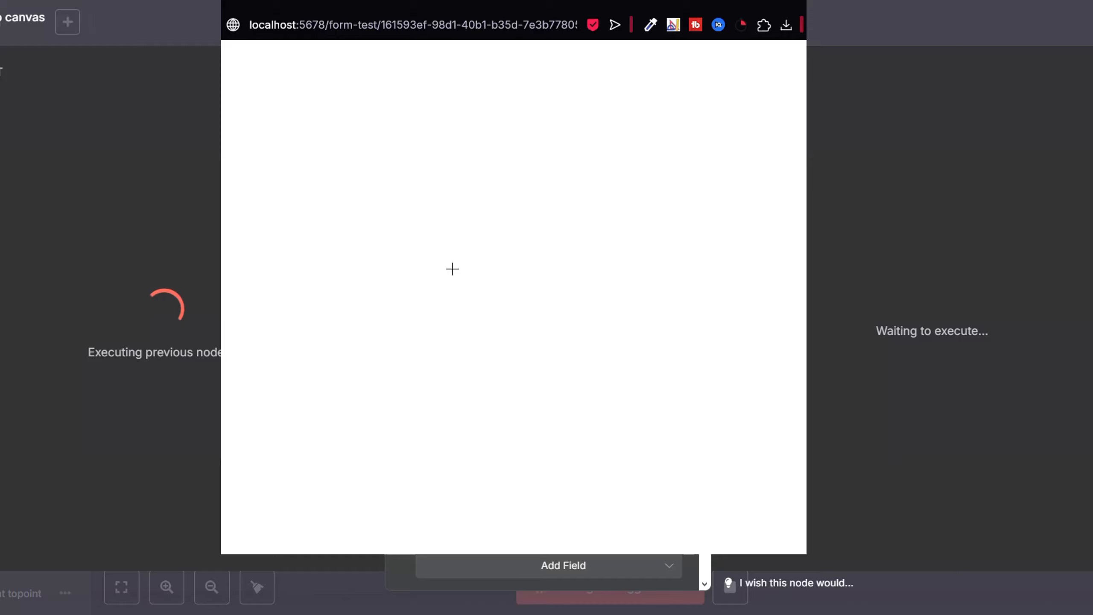
left_click(398, 218)
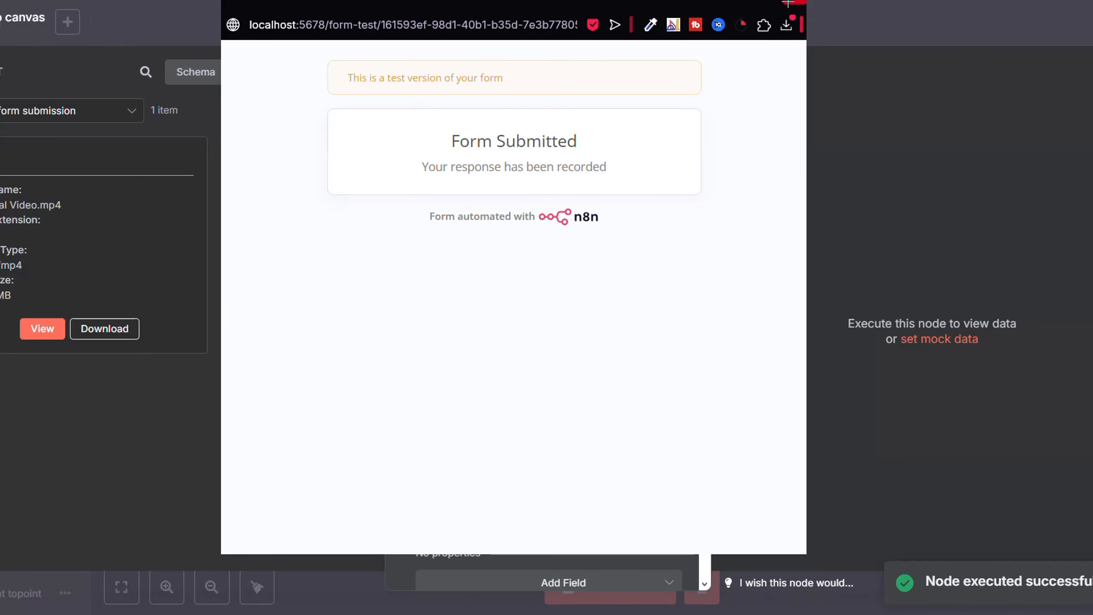
left_click(143, 310)
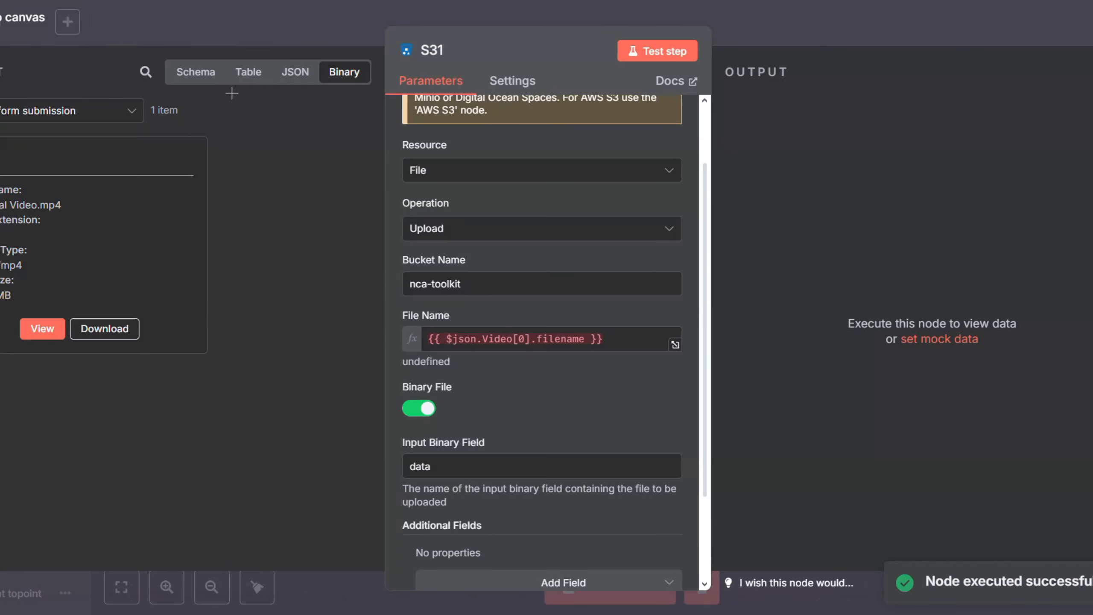
Step: Show the S31 input data as a schema, examine the filename and binary field settings, and close the node
left_click(220, 79)
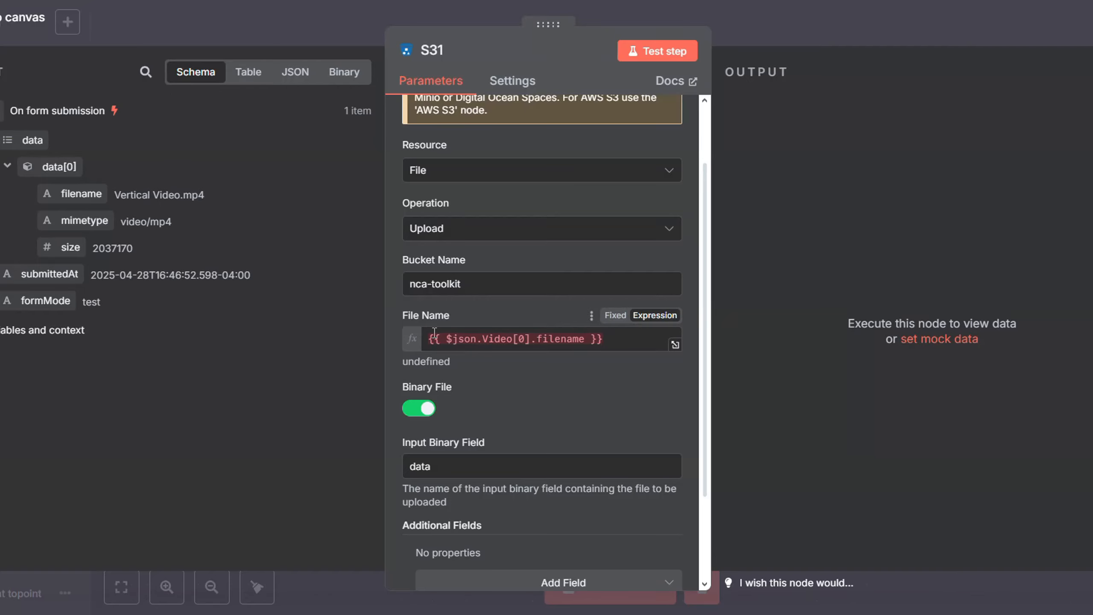
mouse_move(81, 199)
left_mouse_down()
mouse_move(500, 364)
mouse_move(295, 246)
mouse_move(71, 207)
mouse_move(79, 203)
left_mouse_up()
scroll(508, 360, "down", 2)
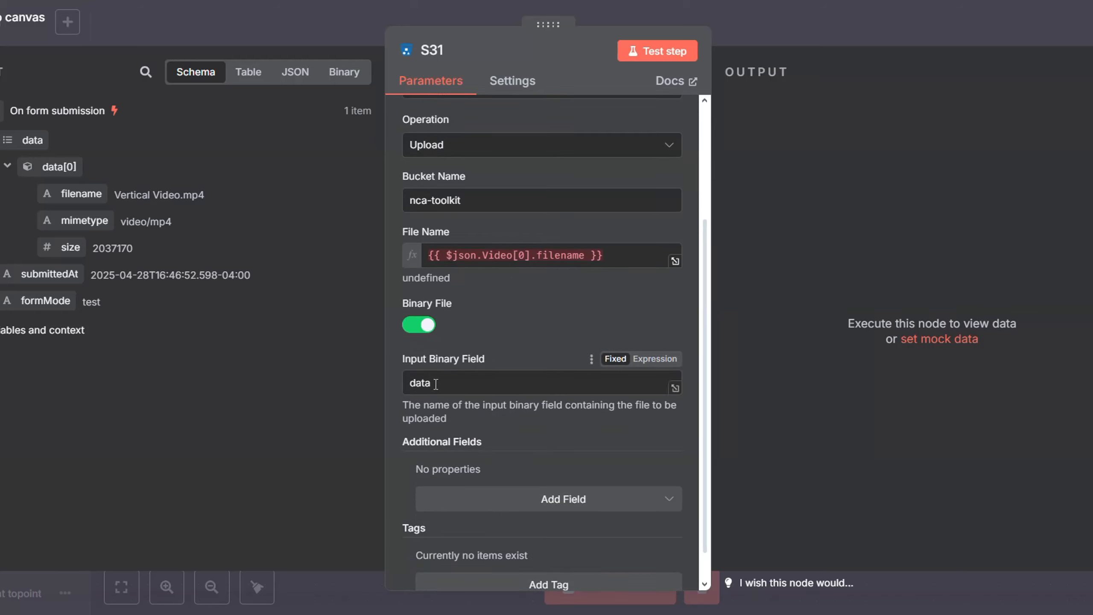
left_click(265, 11)
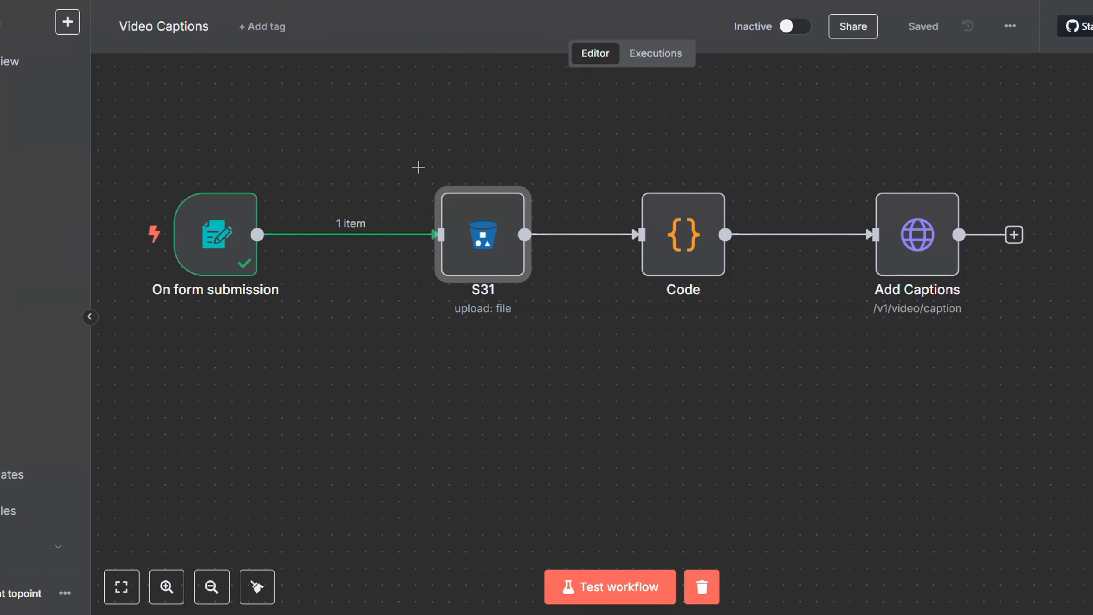
Step: Review the On form submission node and the S31 node's bucket, file name and input binary field settings, closing each node
double_click(226, 238)
left_click(181, 13)
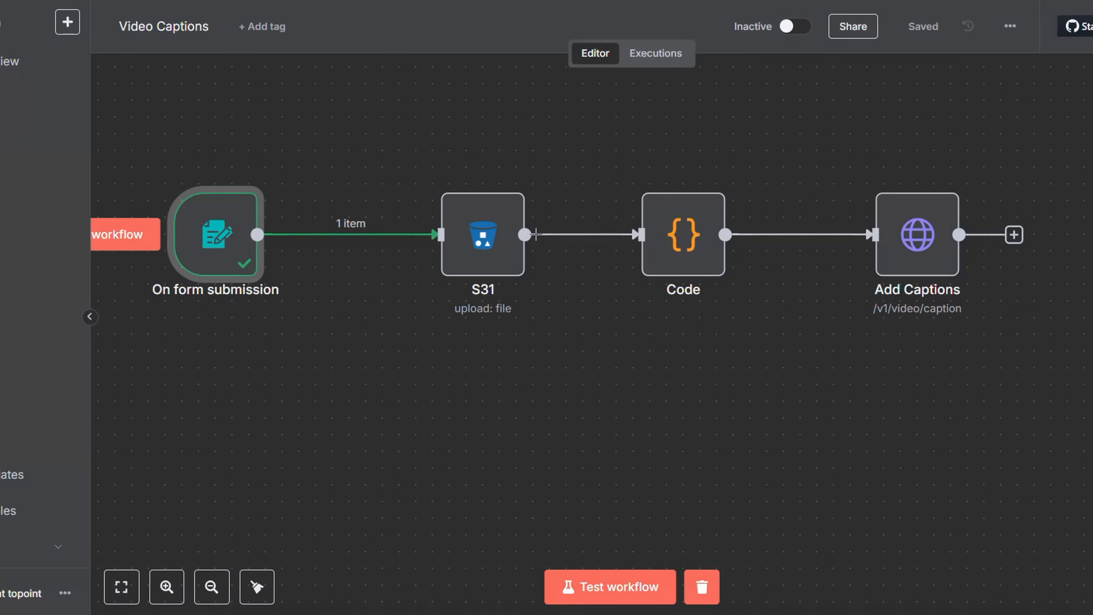
double_click(471, 259)
scroll(542, 301, "down", 5)
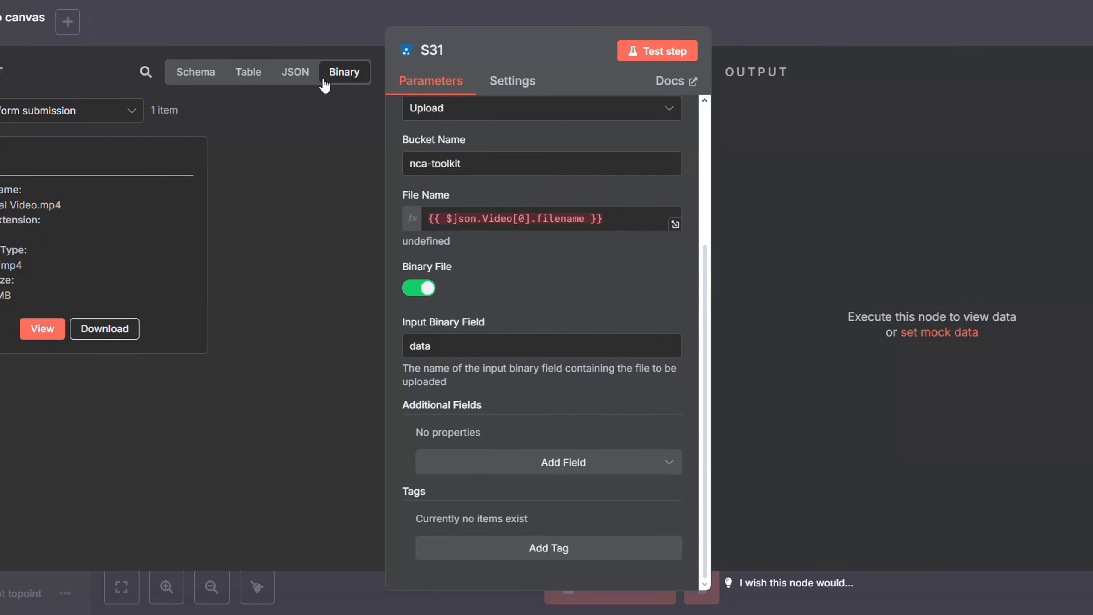
left_click(295, 31)
left_click_drag(565, 383, 472, 411)
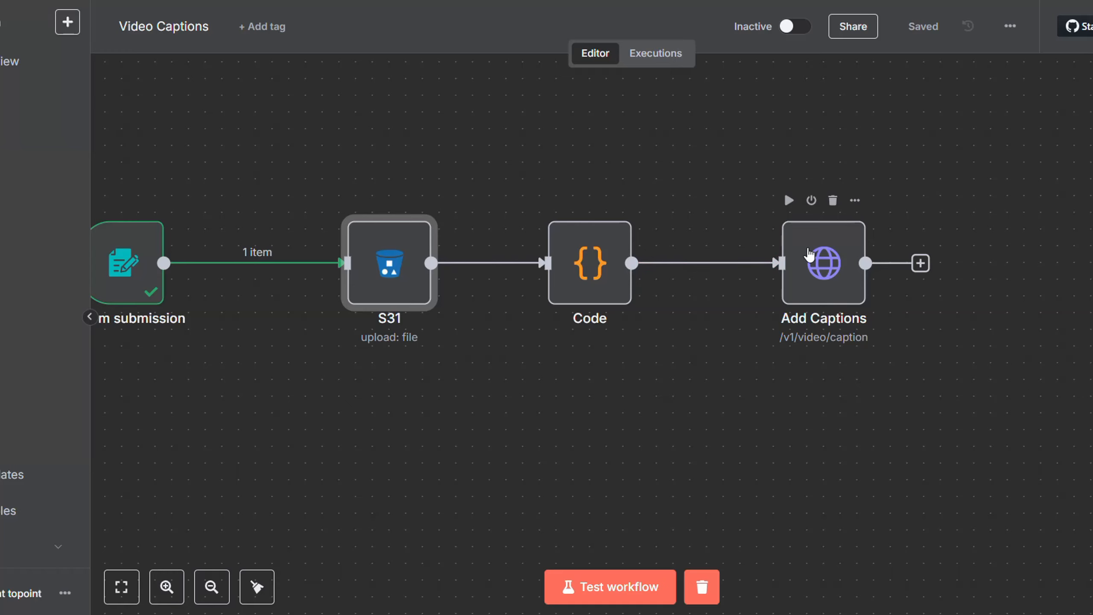
left_click_drag(332, 162, 482, 144)
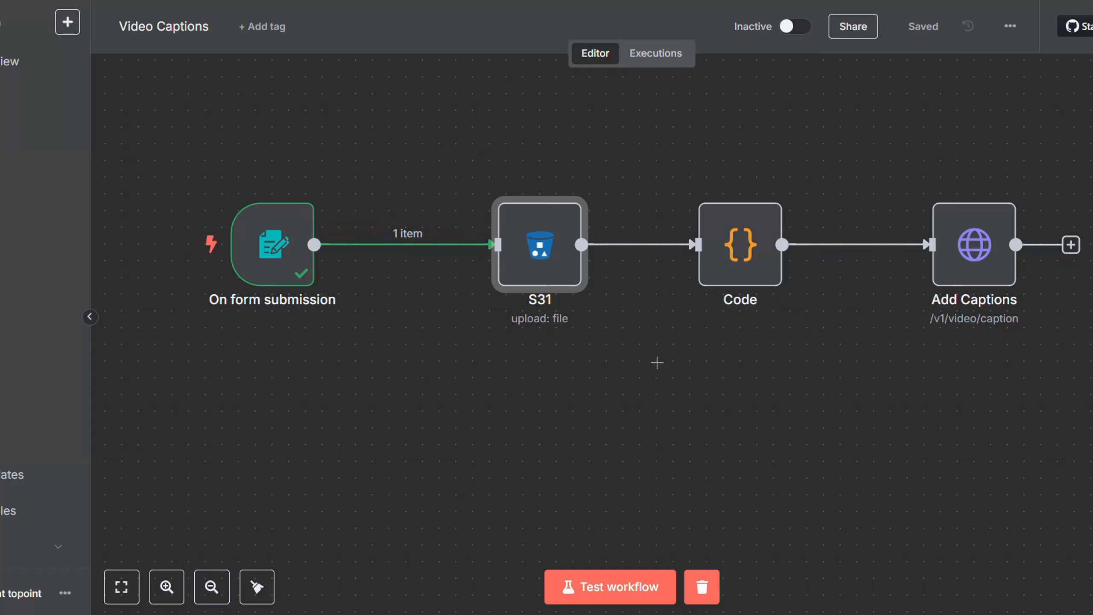
Step: In the Code node, highlight the MinIO base URL in the url constant and the returned json object, then close the node
double_click(741, 250)
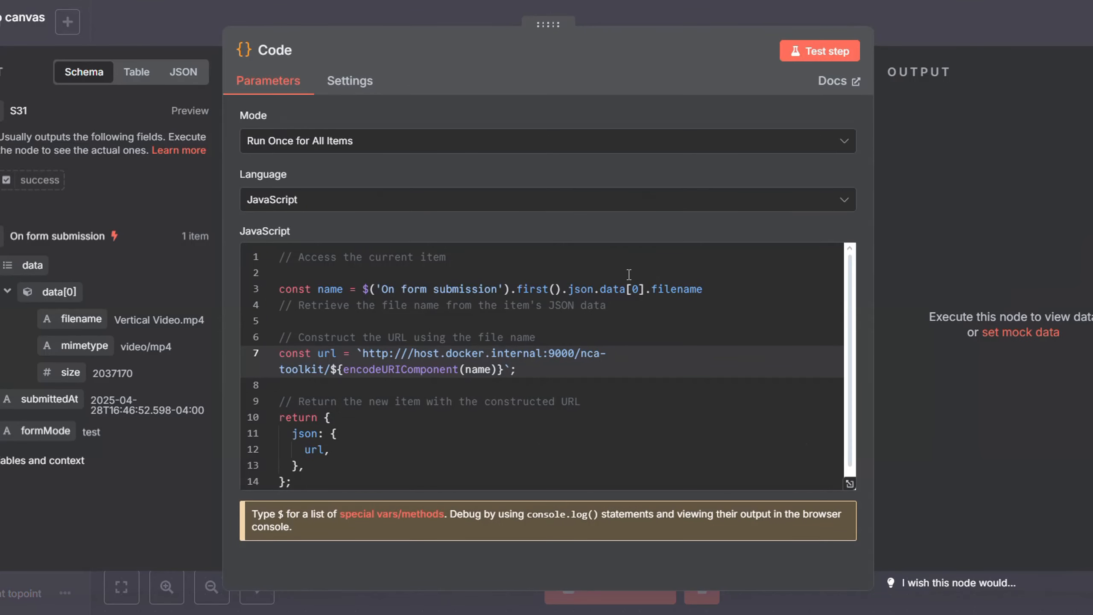
scroll(497, 334, "down", 1)
left_click_drag(361, 353, 328, 375)
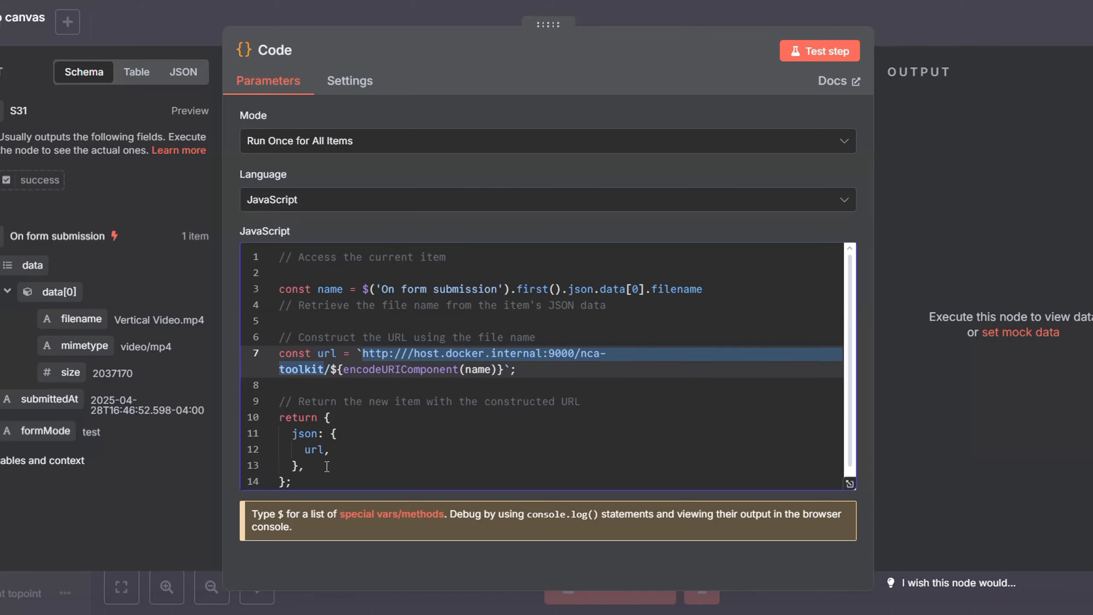
left_click_drag(327, 466, 300, 433)
left_click(340, 470)
left_click(181, 22)
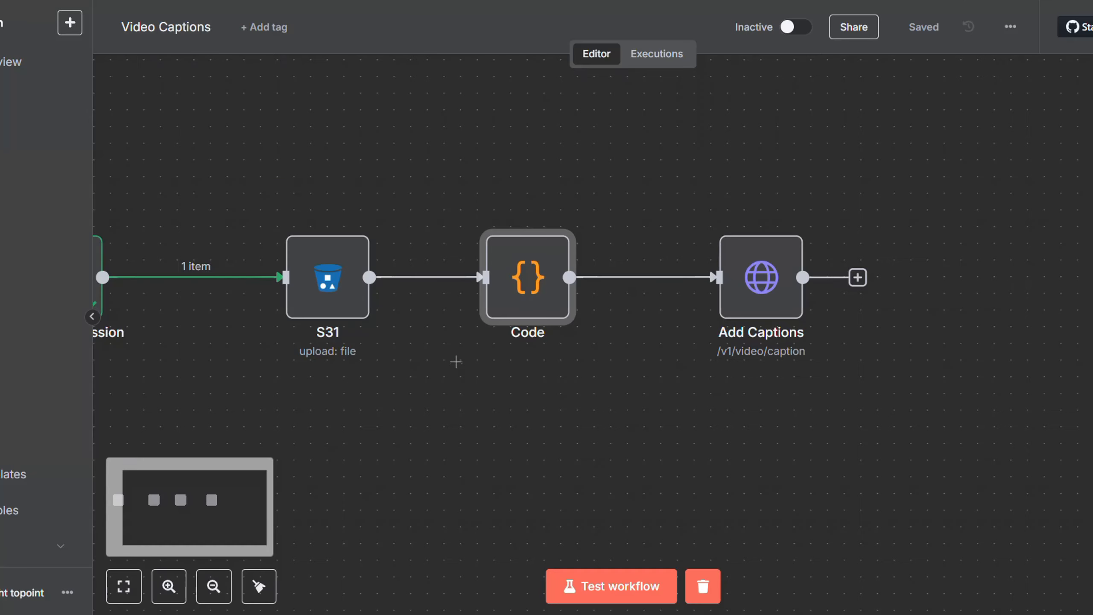
Step: Search the node list for "http" to show the HTTP Request node, then dismiss the list without adding a node
left_click_drag(447, 427, 505, 446)
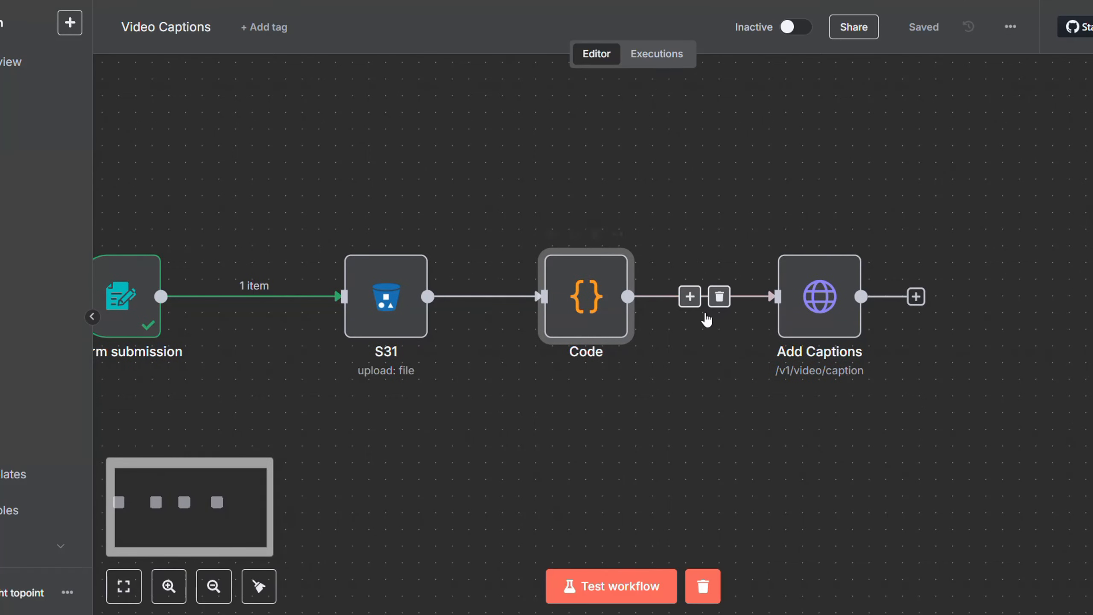
left_click_drag(673, 447, 586, 455)
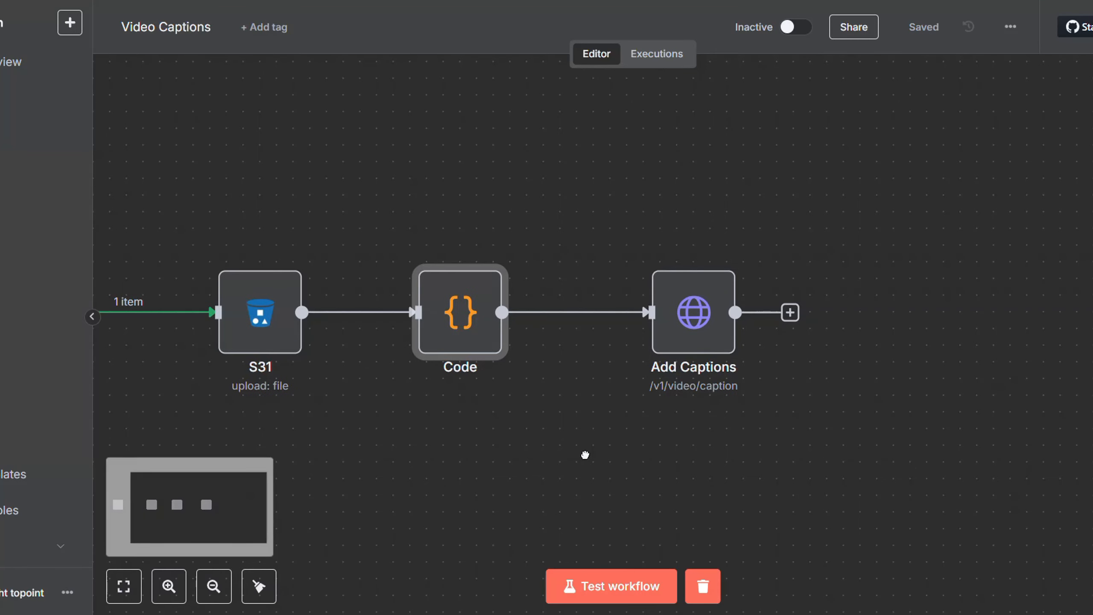
left_click_drag(779, 475, 767, 471)
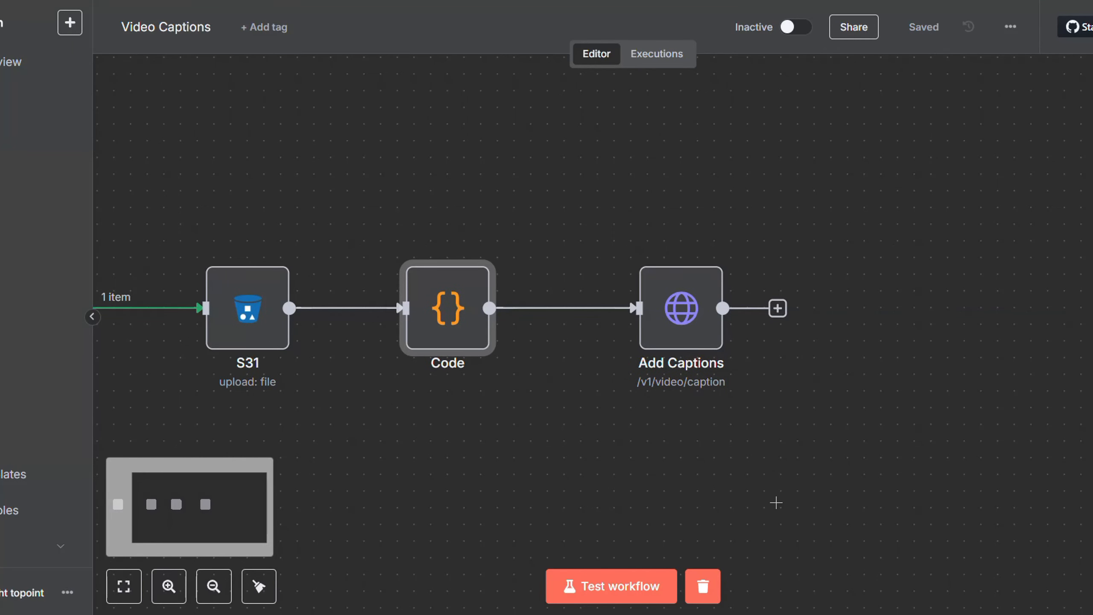
right_click(787, 475)
left_click(594, 323)
right_click(595, 324)
left_click(722, 342)
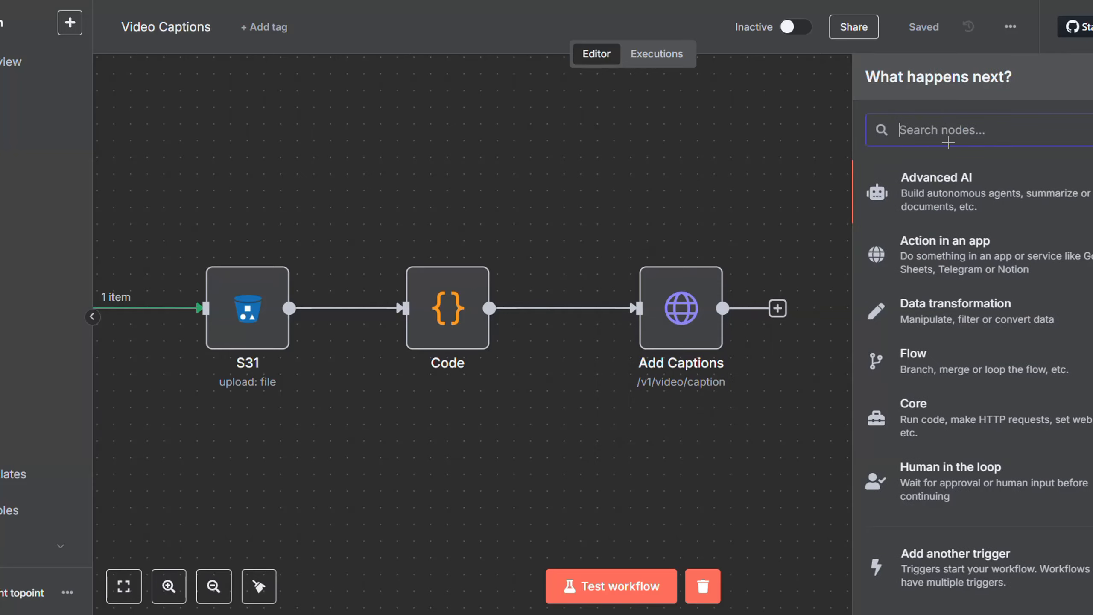
type("http")
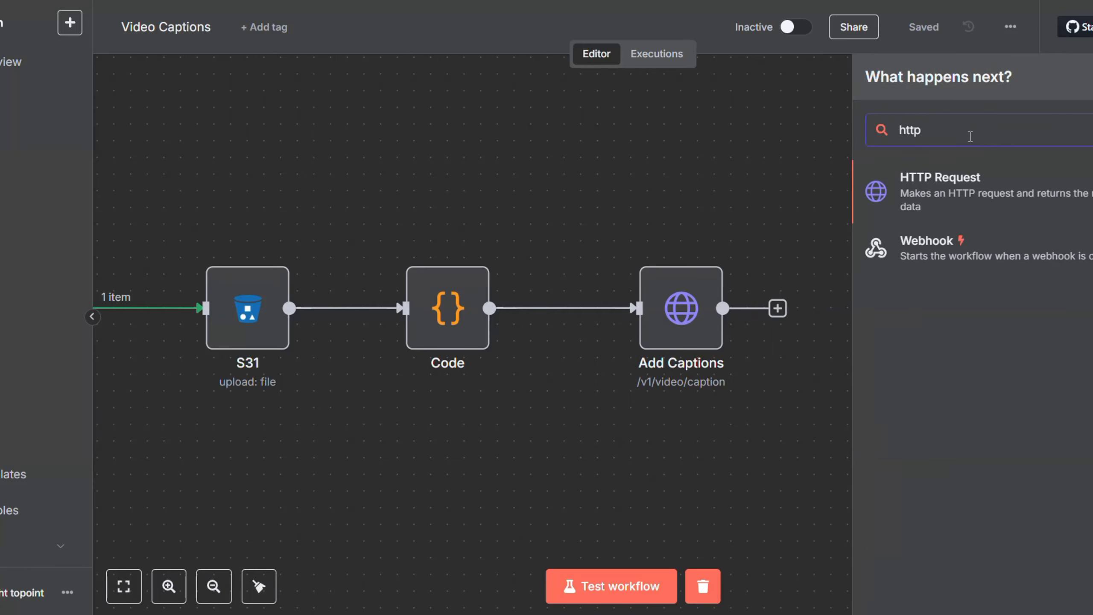
left_click(752, 183)
double_click(671, 298)
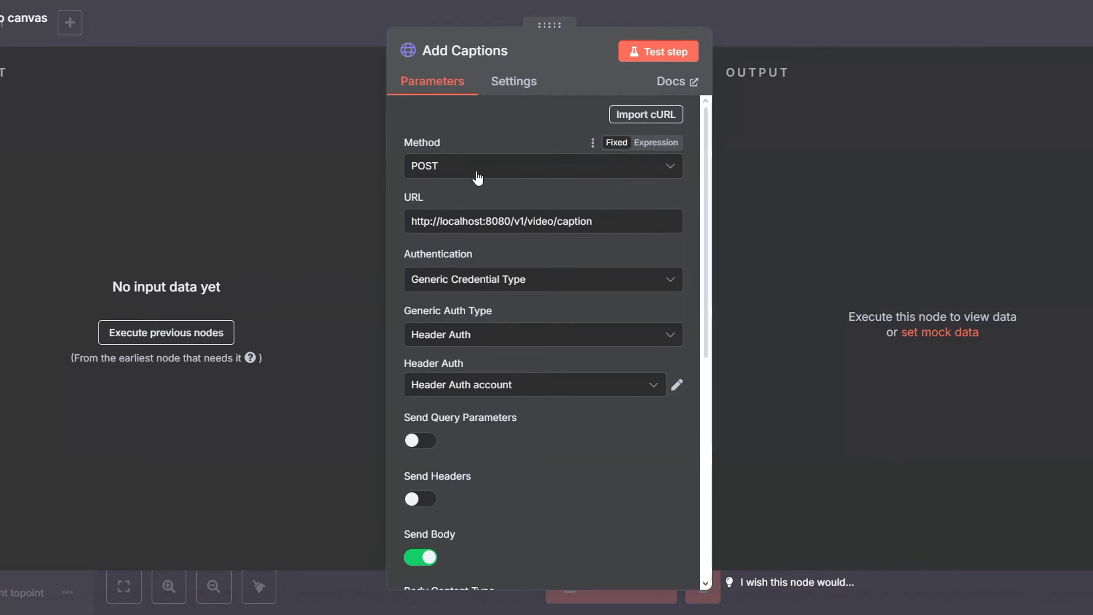
left_click(477, 173)
left_click(478, 173)
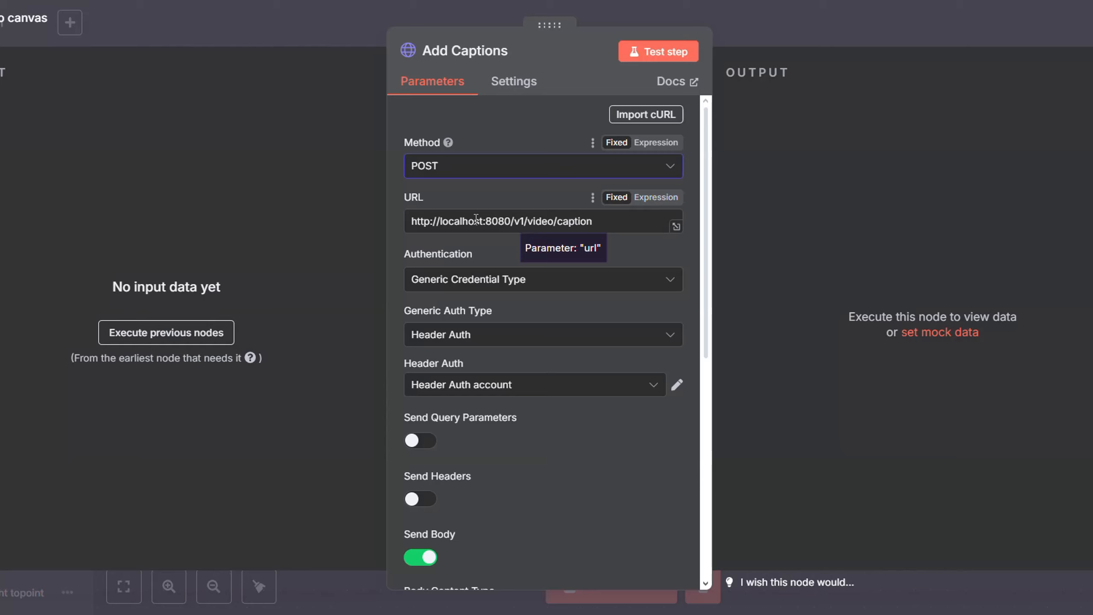
left_click_drag(599, 223, 415, 220)
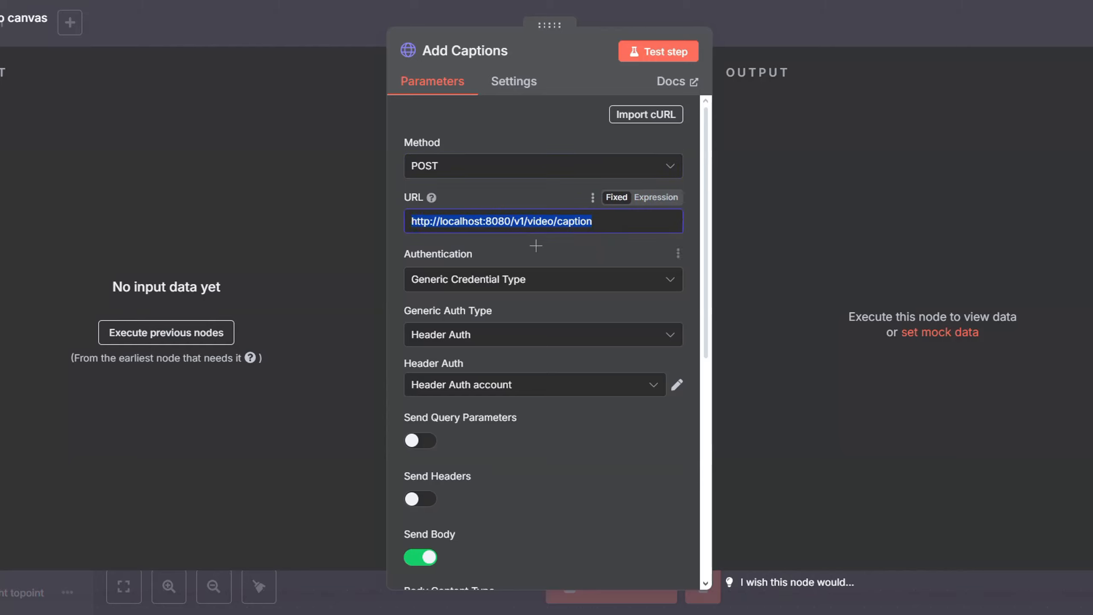
left_click_drag(602, 224, 410, 222)
left_click(537, 264)
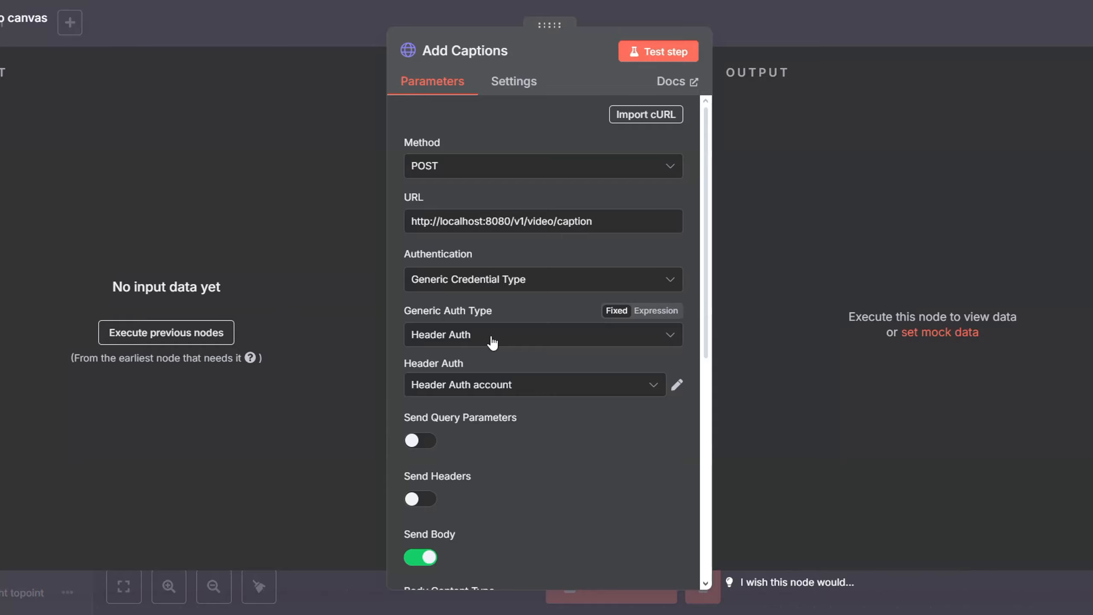
scroll(493, 309, "down", 2)
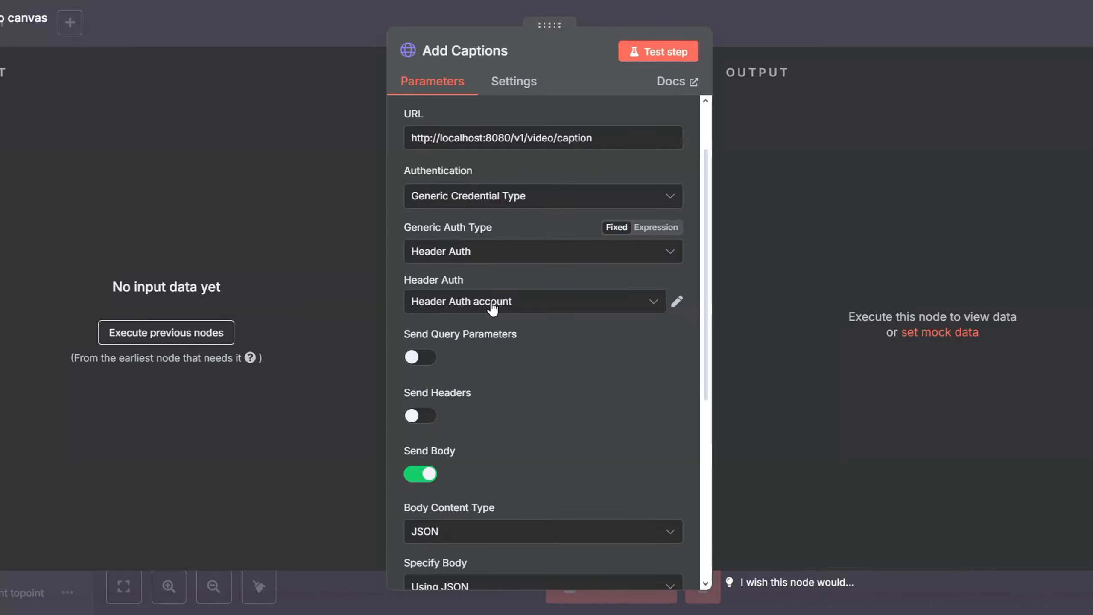
left_click(492, 308)
left_click(492, 385)
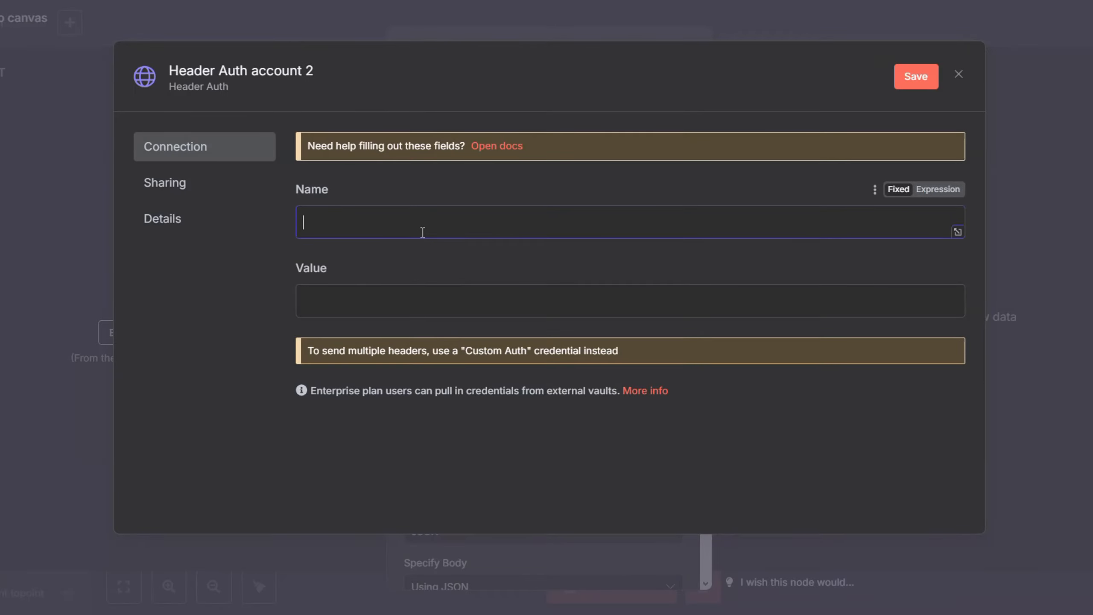
left_click(958, 74)
Step: Open the existing Header Auth account credential and highlight its header name X-API-Key
left_click(678, 299)
left_click_drag(360, 222, 292, 228)
left_click_drag(369, 224, 304, 222)
left_click(319, 225)
left_click(439, 270)
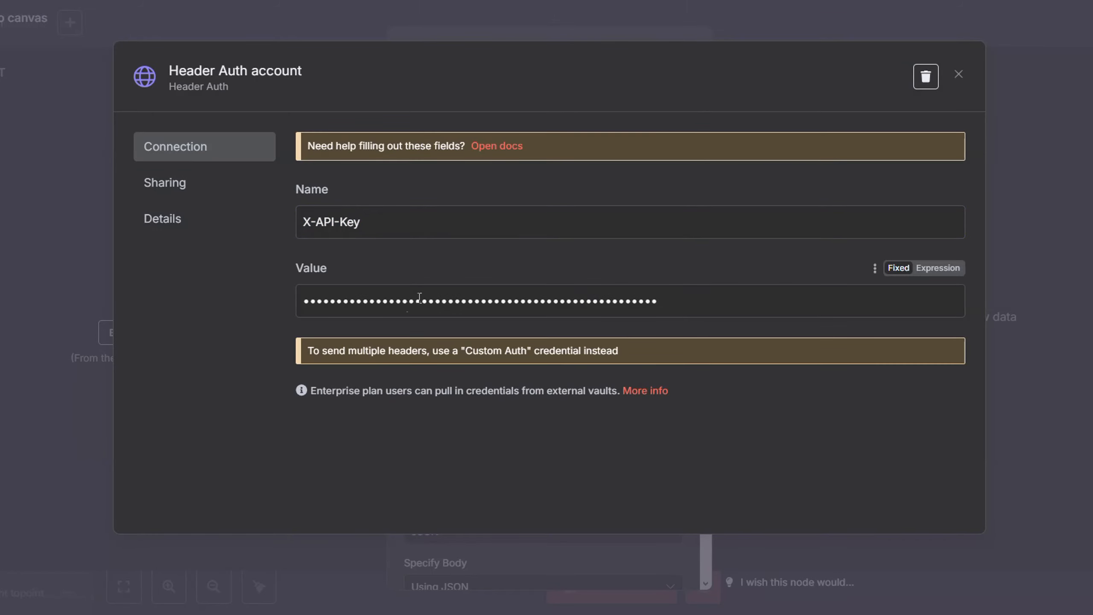
Step: Switch to the docker notes, highlight the API_KEY value in the nca-toolkit command, then return to n8n and close the credential
key("alt+Tab")
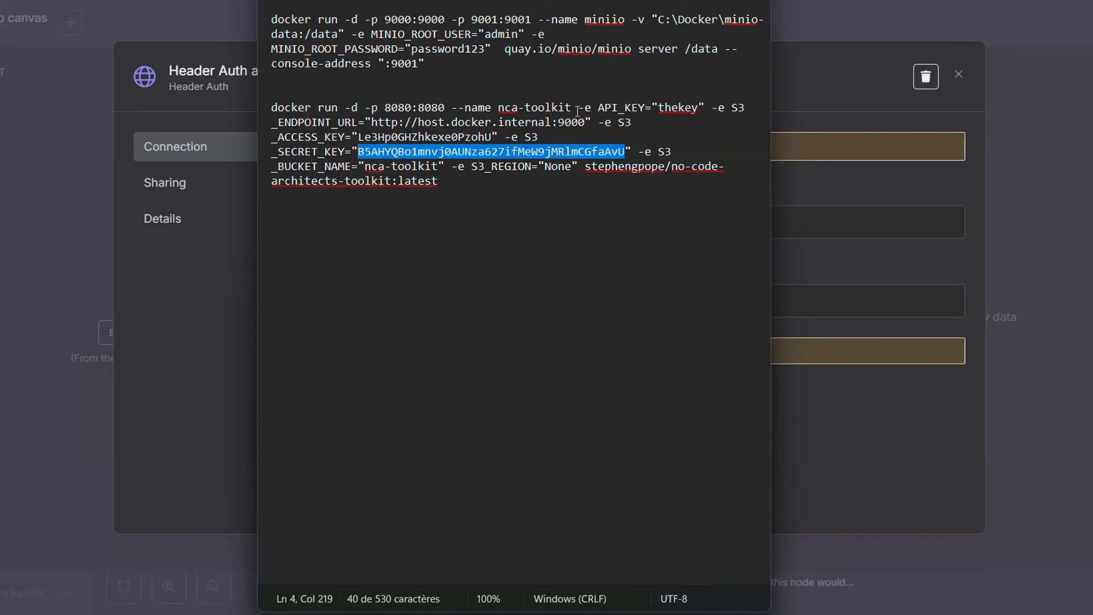
left_click(592, 71)
left_click_drag(658, 110, 700, 111)
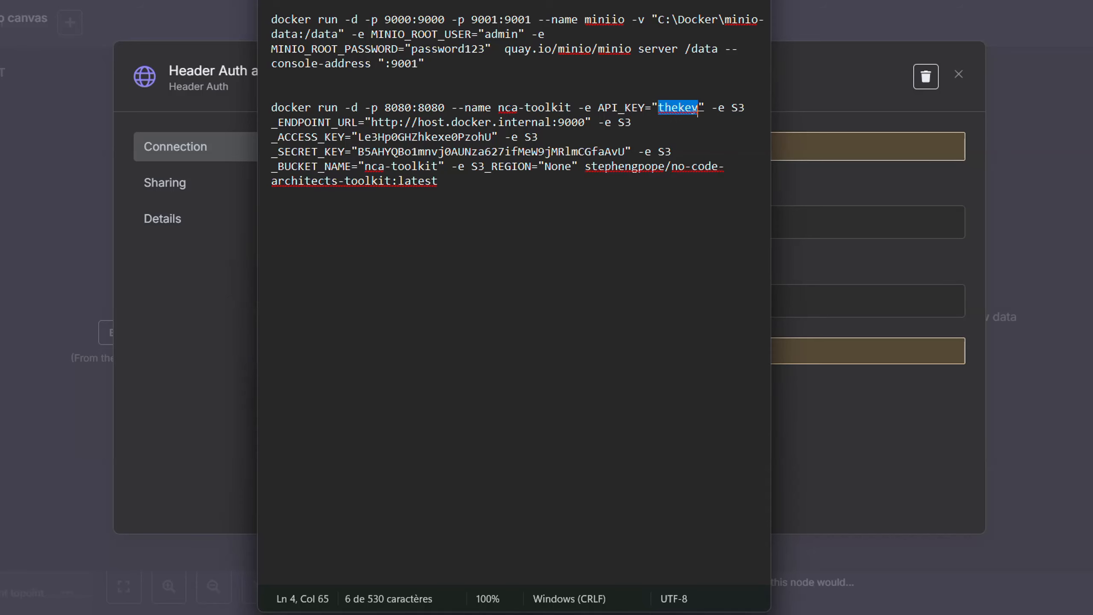
key("alt+Tab")
key("alt+Tab")
left_click(775, 27)
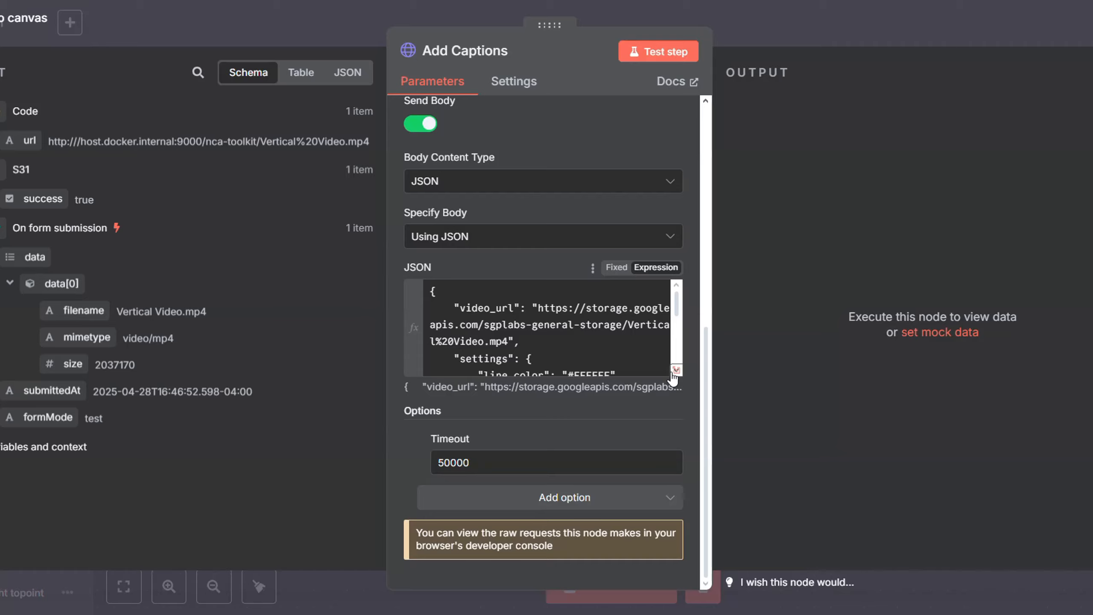
Step: Replace the video_url value in the Add Captions JSON body with {{ $json.url }} from the Code node, then save the workflow
left_click(676, 370)
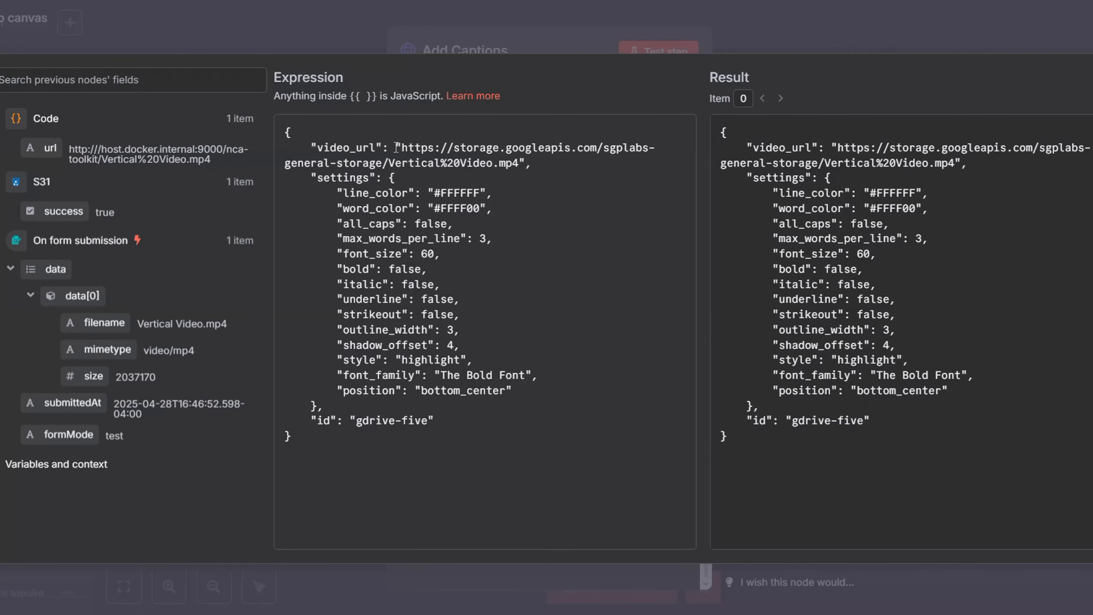
left_click_drag(403, 147, 517, 161)
key("BackSpace")
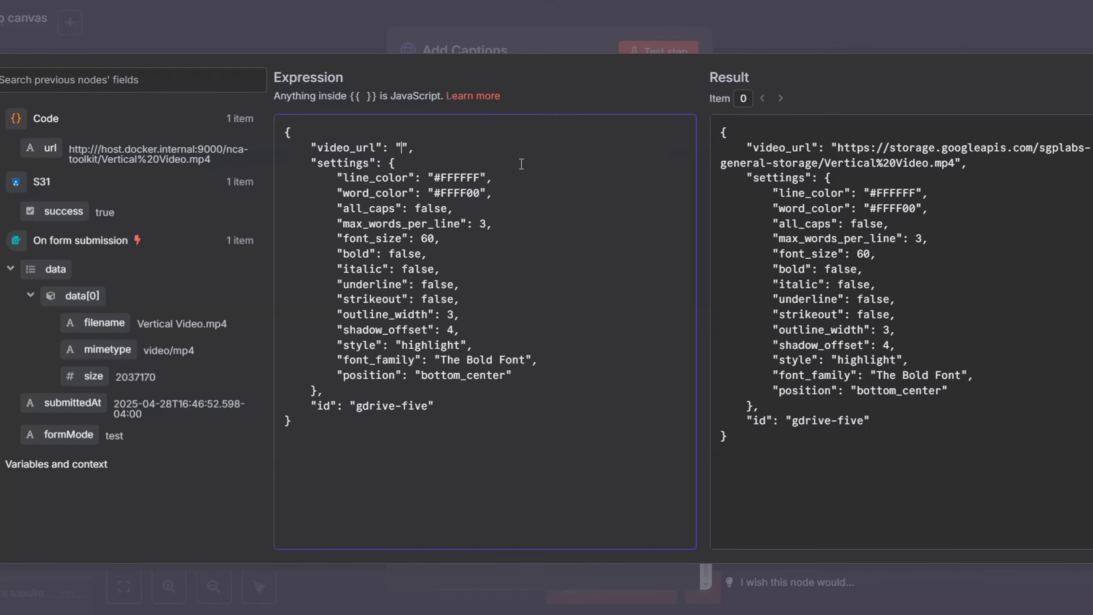
left_click_drag(41, 148, 405, 148)
left_click(573, 216)
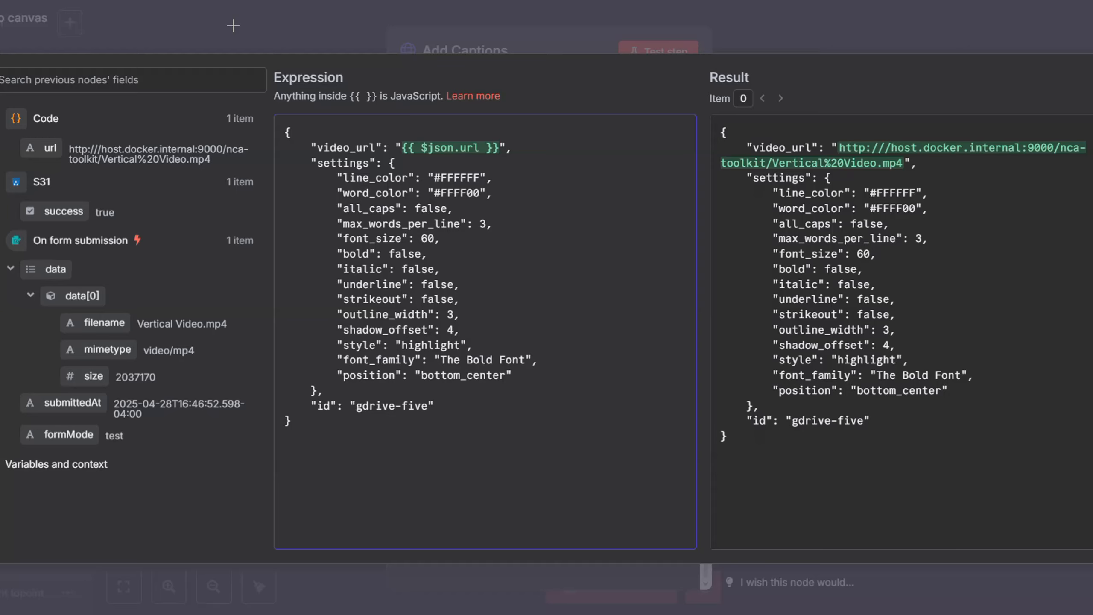
left_click(253, 37)
left_click(393, 25)
left_click_drag(541, 454, 749, 381)
left_click(933, 36)
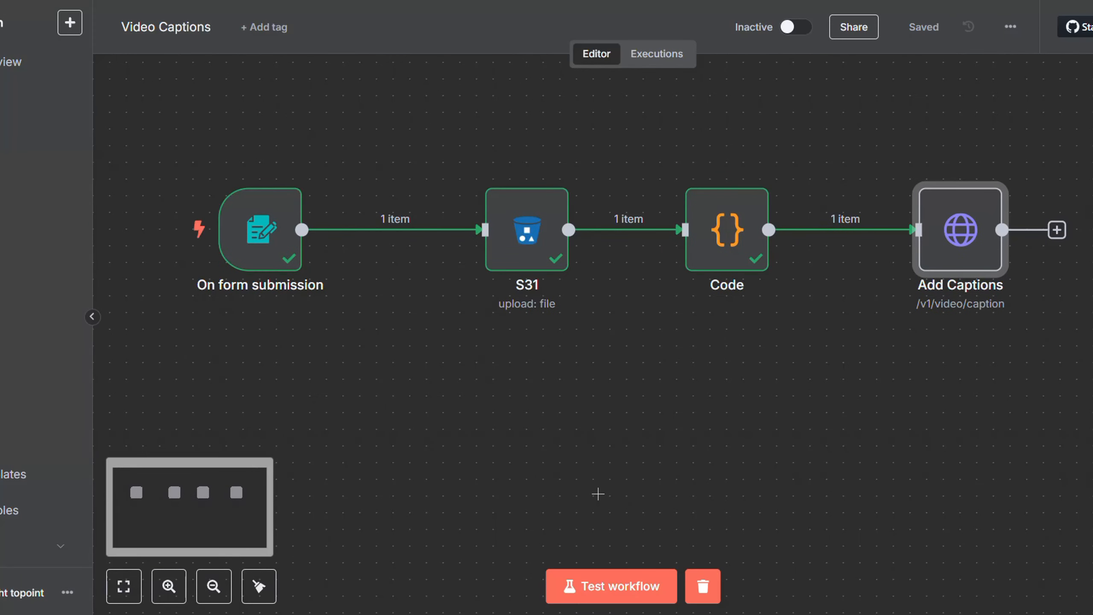
Step: Run a test of the whole workflow by submitting the Caption Video form with the file Vertical Video.mp4
left_click(594, 598)
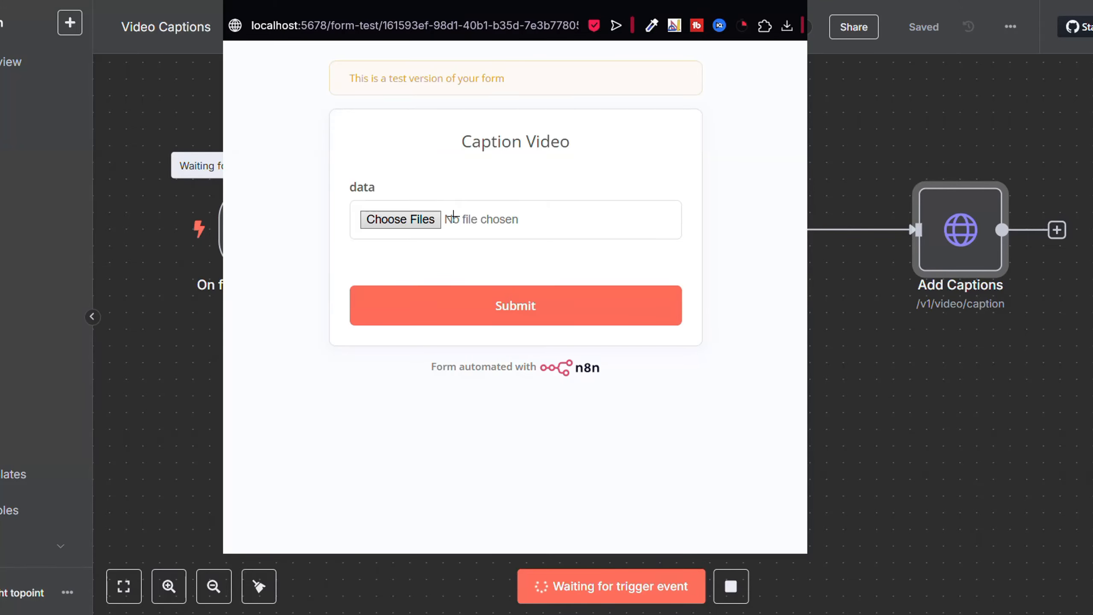
left_click(388, 219)
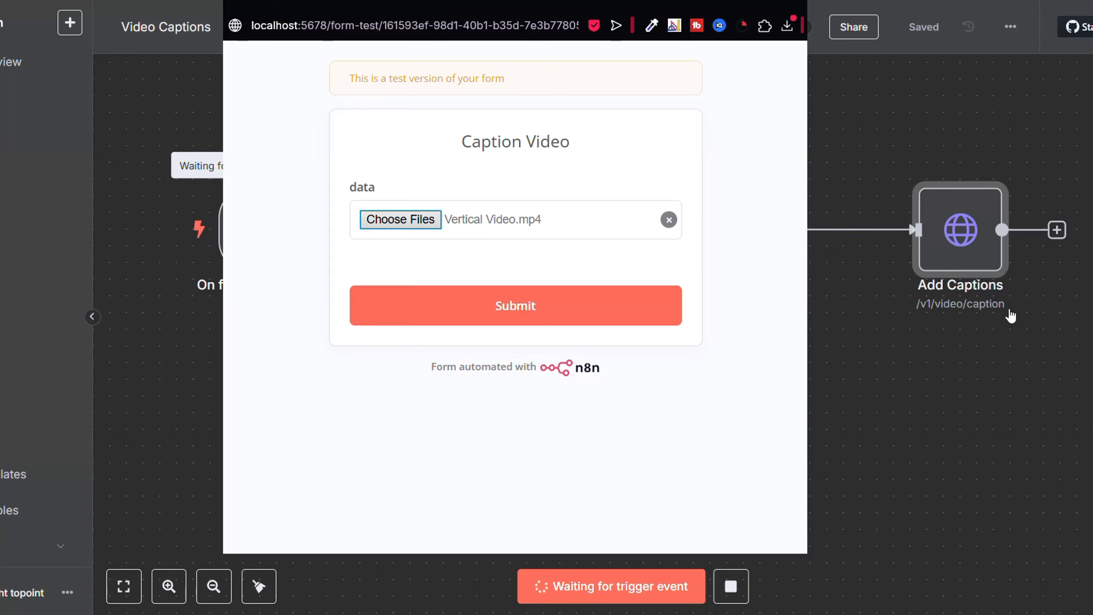
left_click(499, 310)
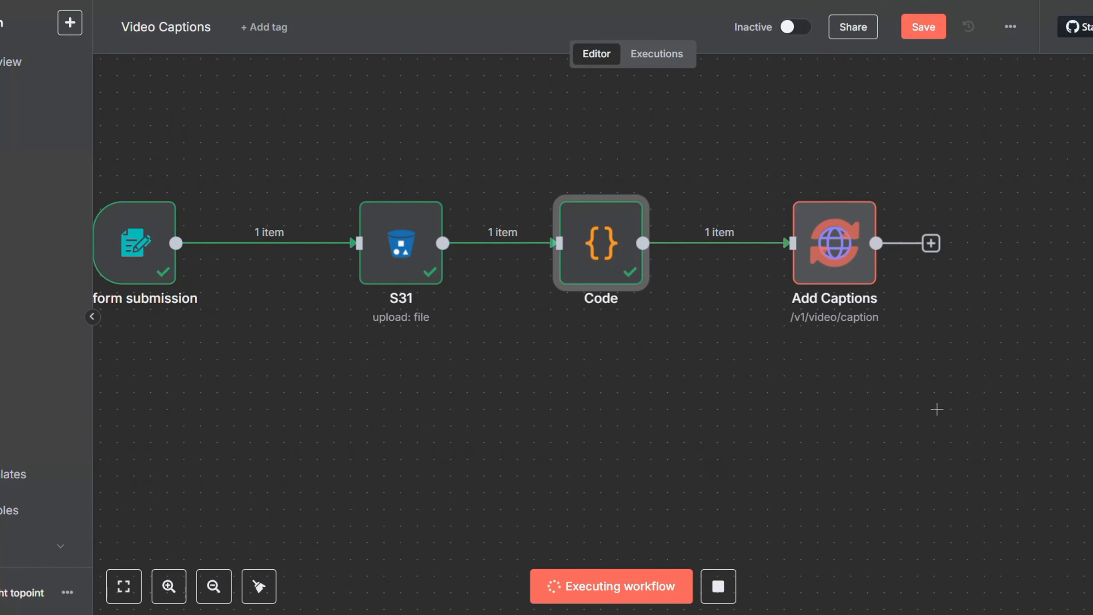
Step: Highlight the captioned video's response link in the Add Captions output, then view the captioned video in the media player
left_click_drag(732, 400, 690, 368)
mouse_move(778, 258)
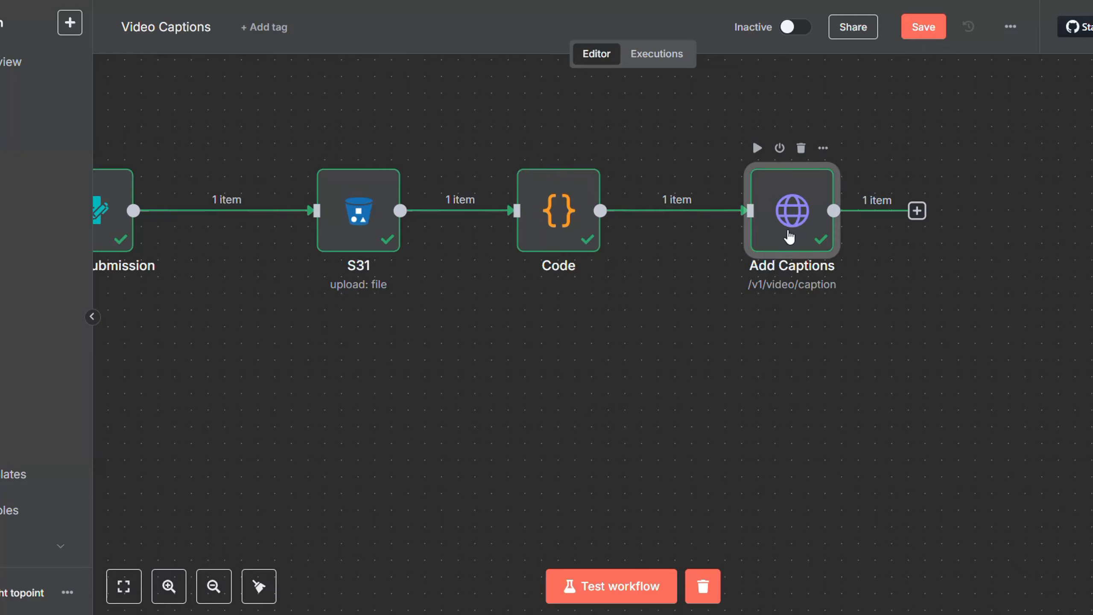
double_click(783, 239)
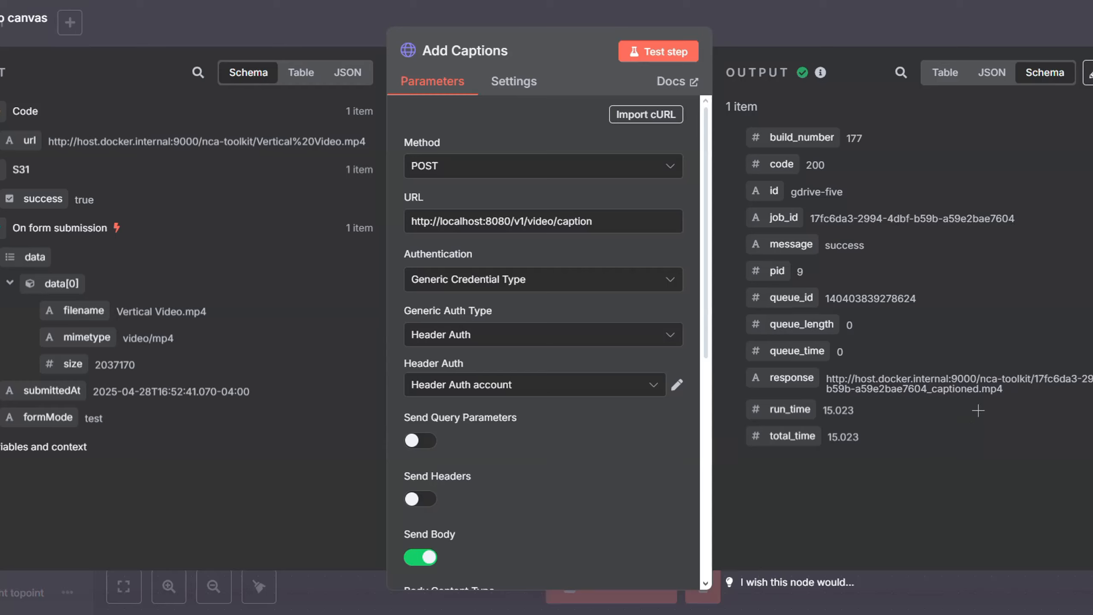
left_click_drag(1001, 392, 940, 379)
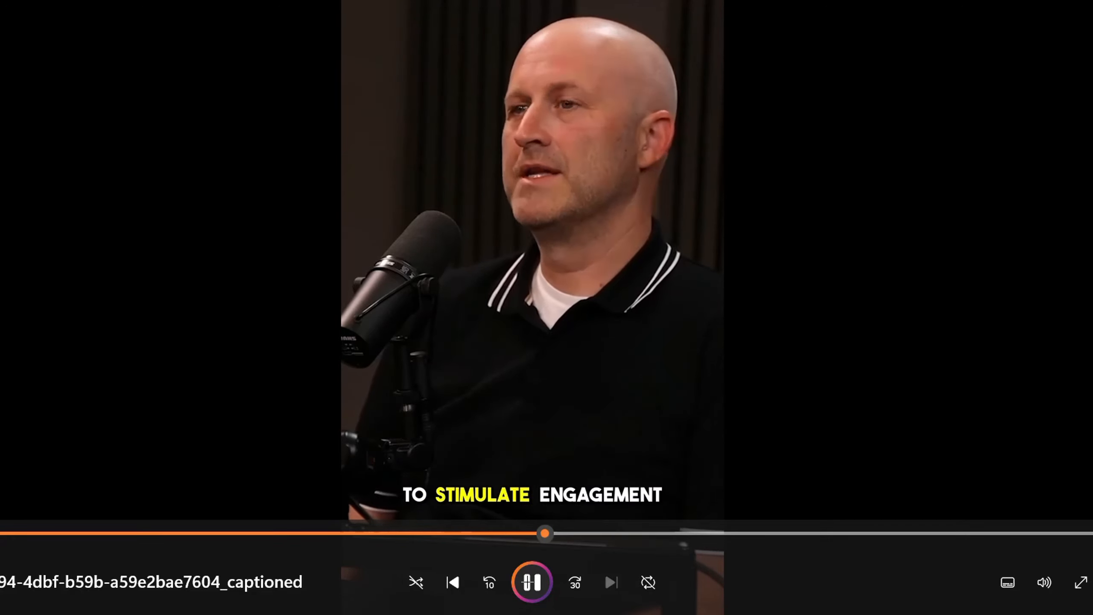
key("space")
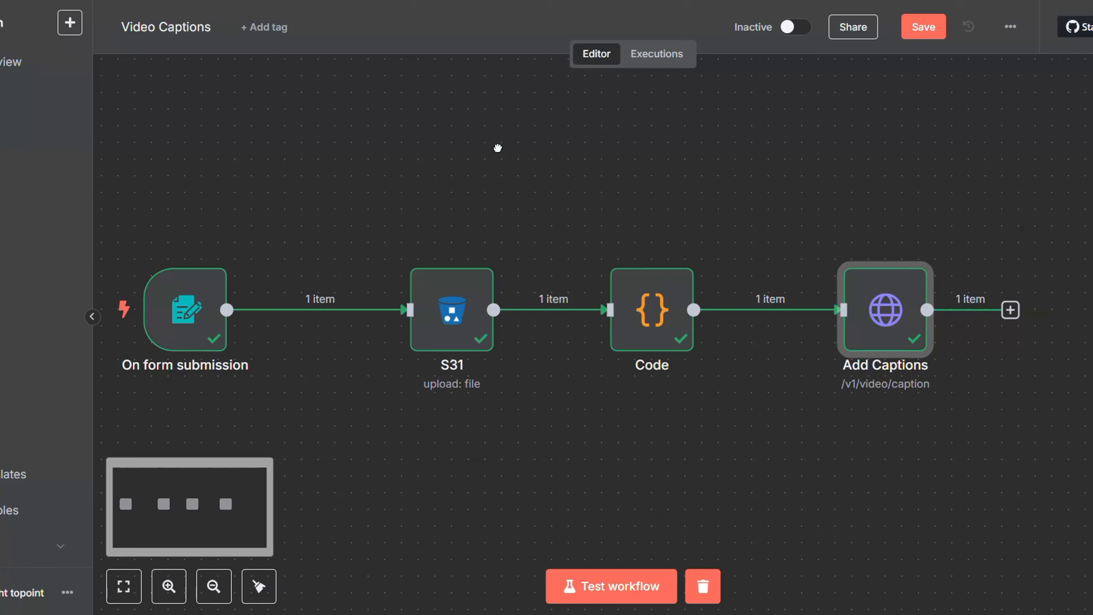
left_click_drag(500, 149, 524, 160)
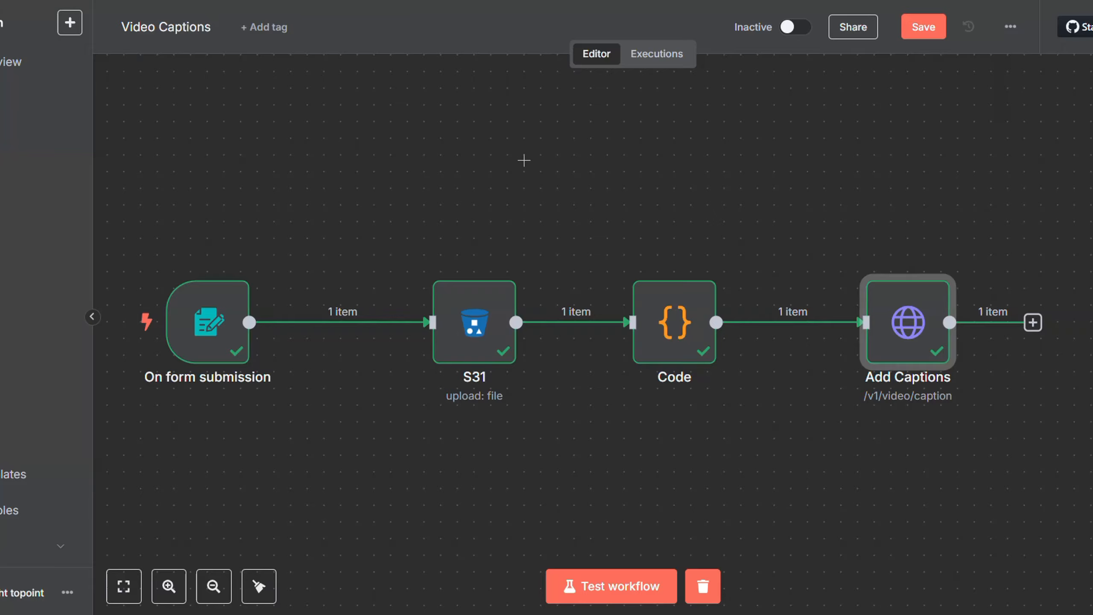
left_click_drag(785, 196, 796, 223)
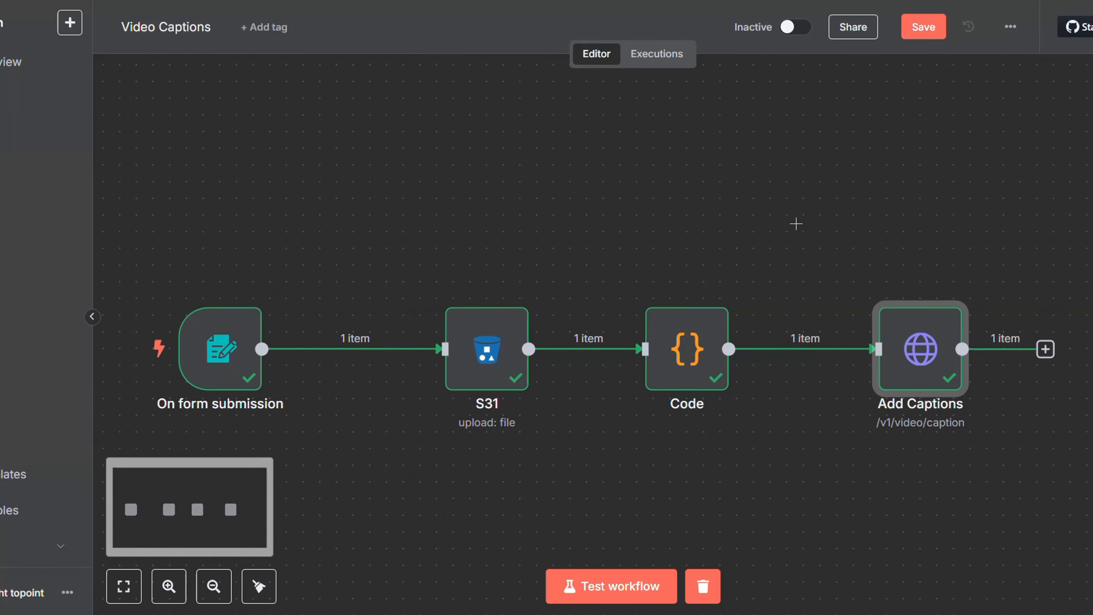